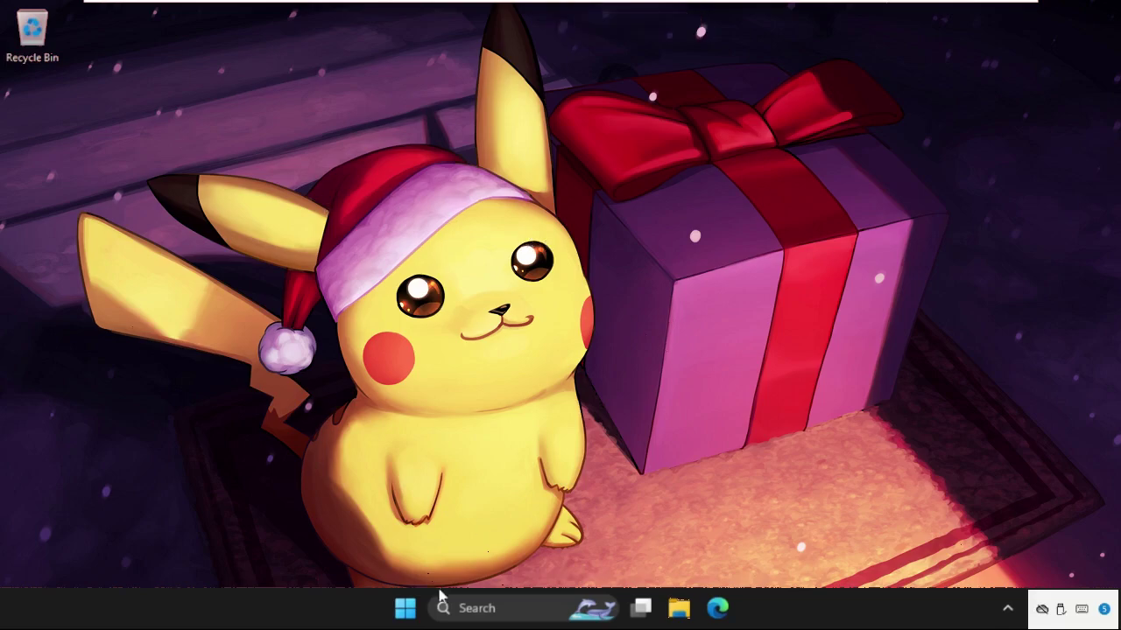
# Open the Startup page of the Apps section in Windows Settings and move the window clear of the screen's centre
pyautogui.rightClick(405, 610)
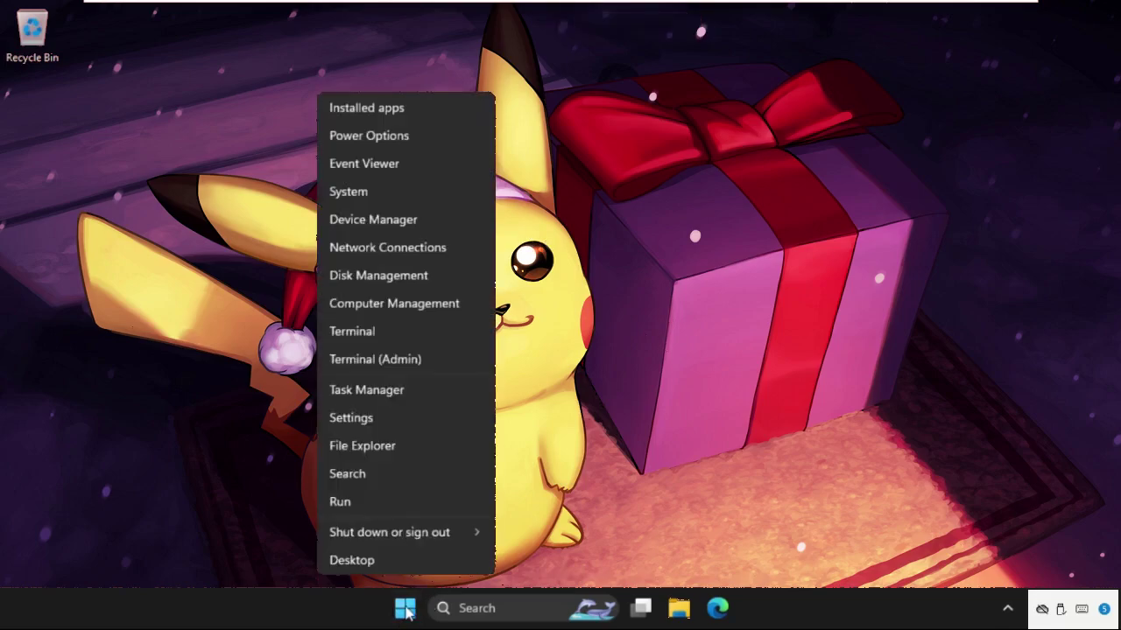
pyautogui.click(404, 417)
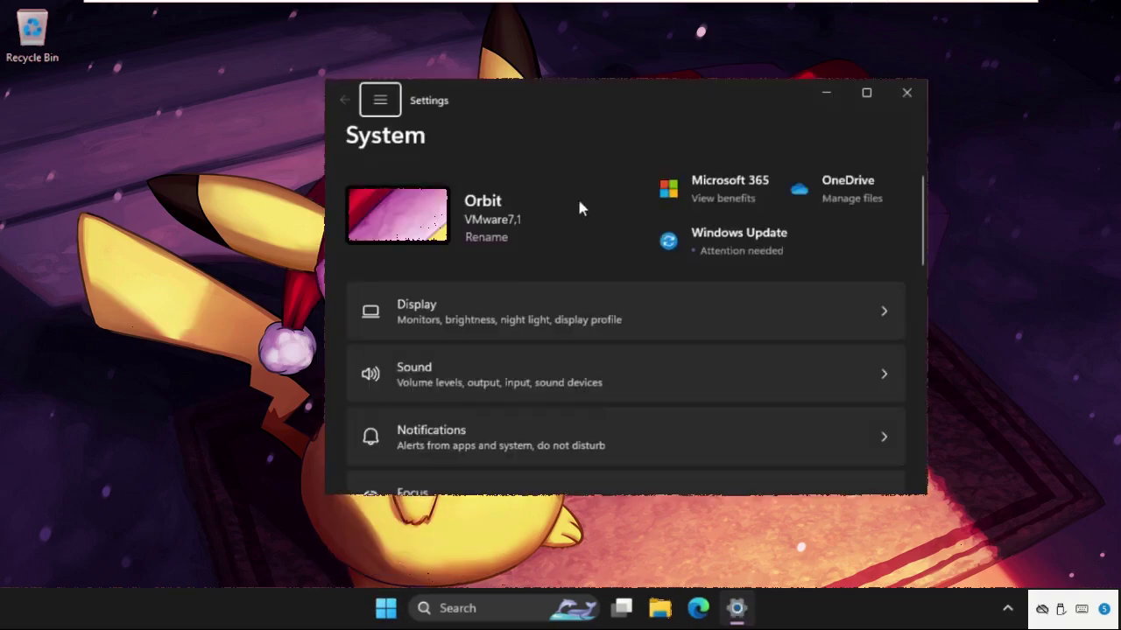
pyautogui.click(381, 101)
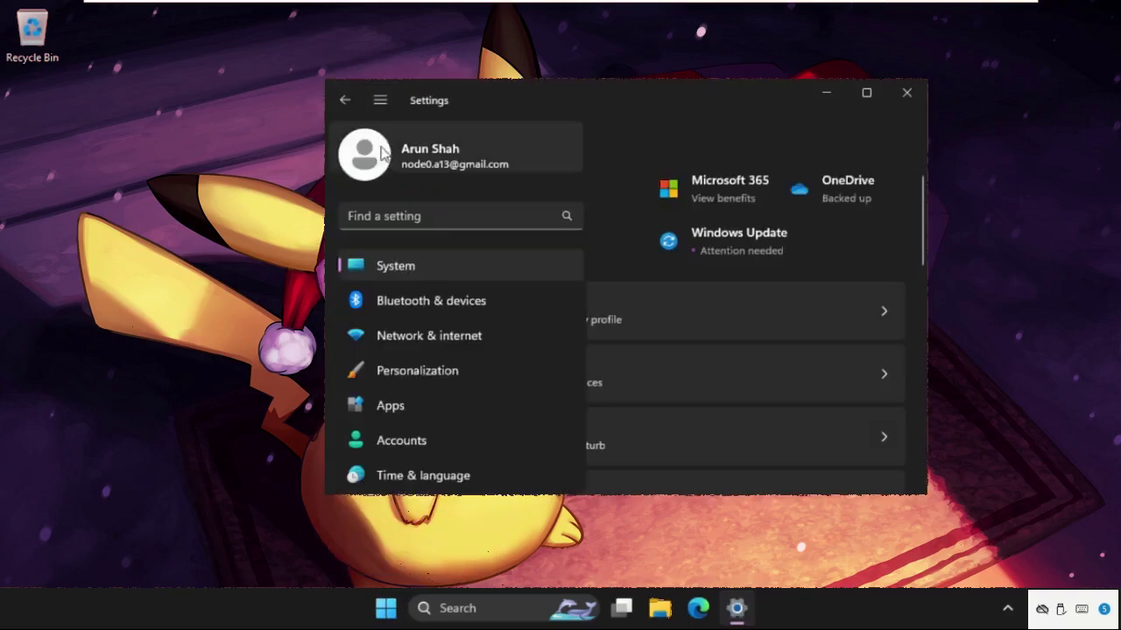
pyautogui.click(410, 418)
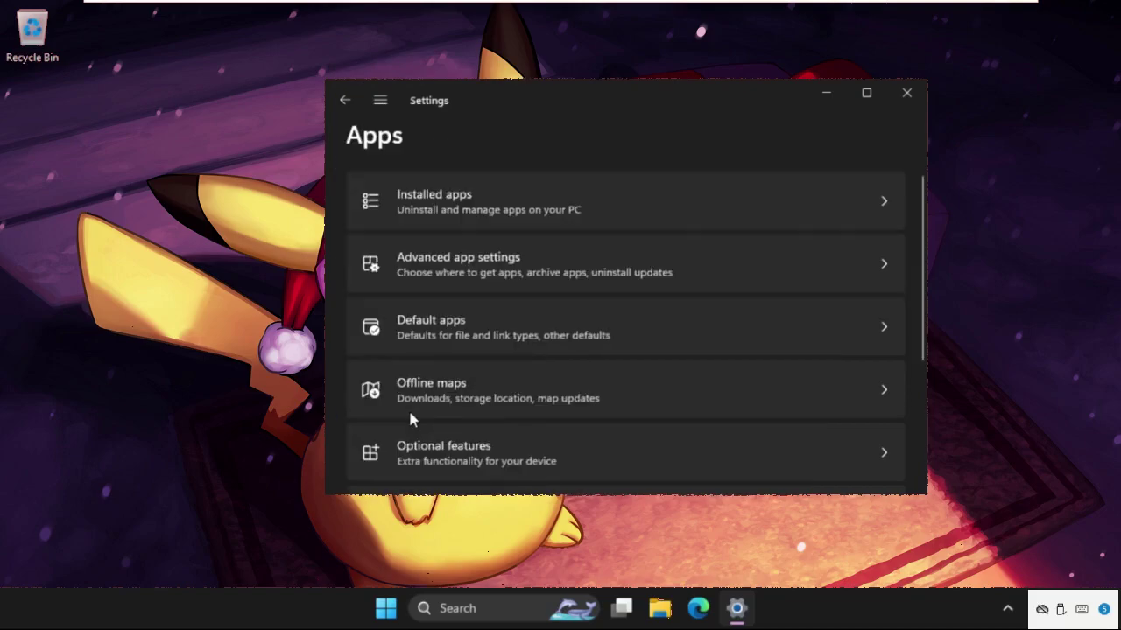
pyautogui.scroll(-5, 527, 299)
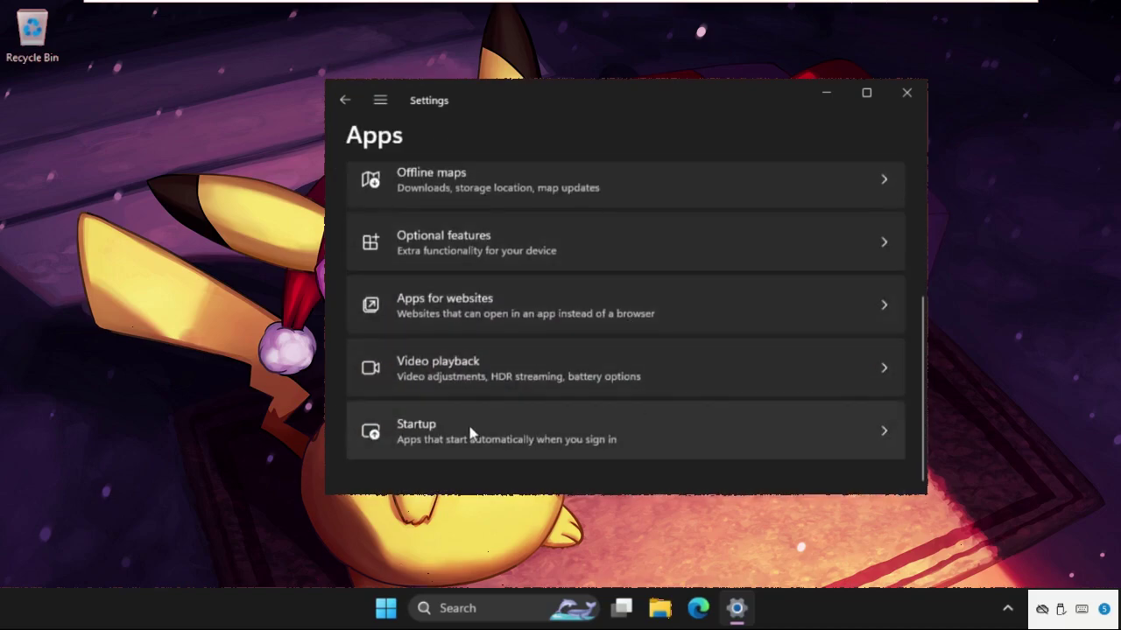
pyautogui.click(471, 433)
pyautogui.moveTo(520, 107); pyautogui.dragTo(357, 78)
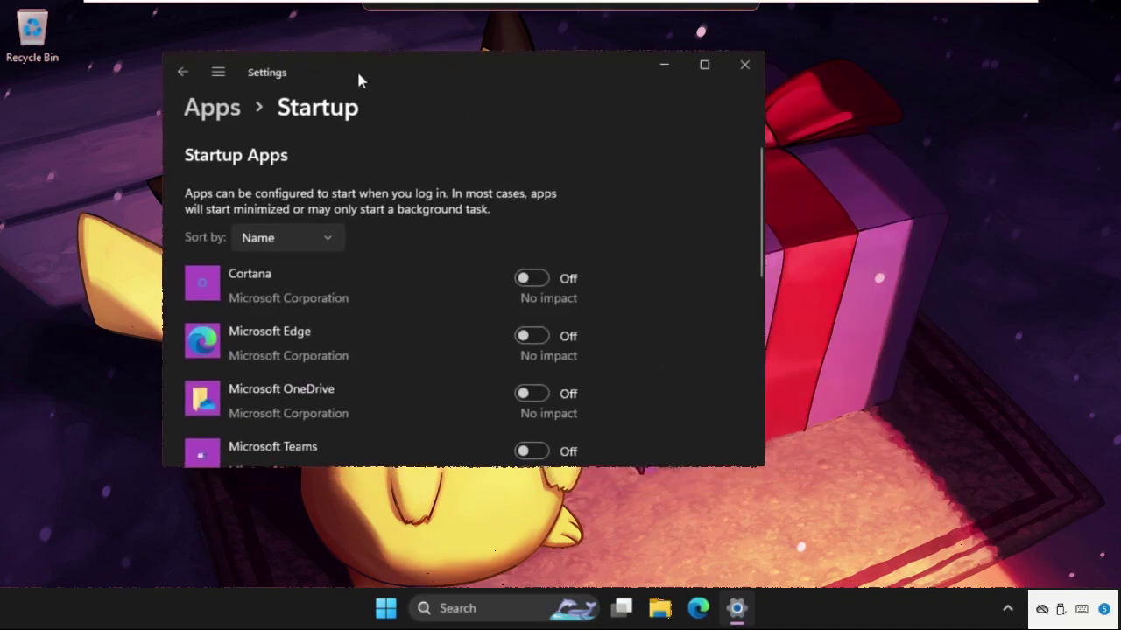
# Review which startup apps are switched on or off across the whole list, and close Settings
pyautogui.scroll(-4, 516, 330)
pyautogui.scroll(-1, 514, 332)
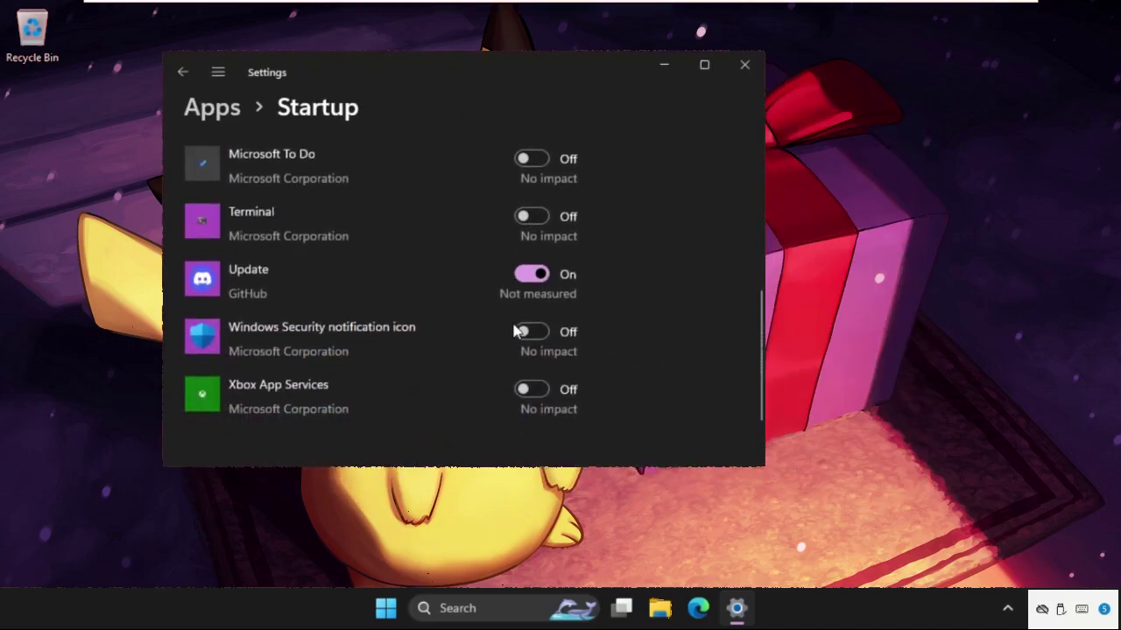
pyautogui.scroll(5, 480, 277)
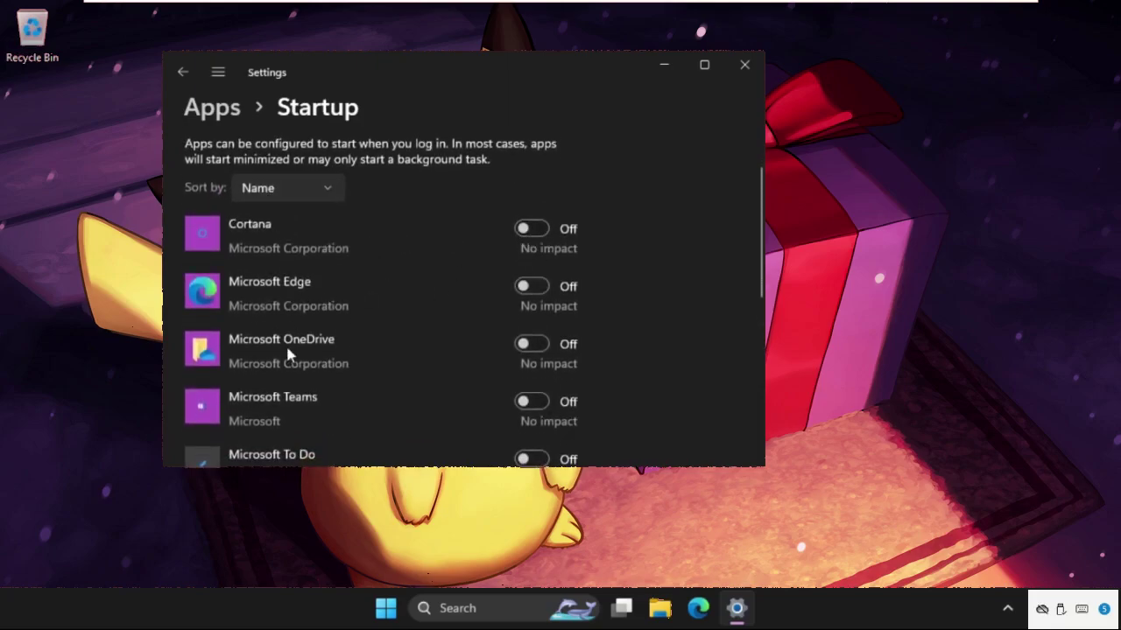
pyautogui.scroll(-2, 359, 269)
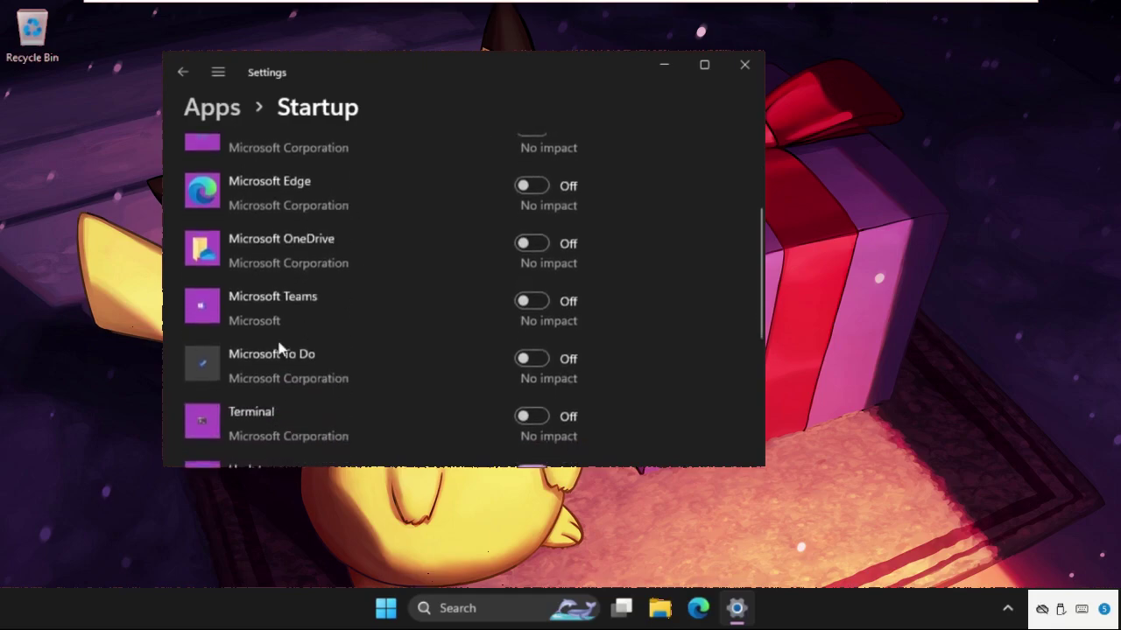
pyautogui.scroll(-3, 368, 386)
pyautogui.scroll(5, 357, 359)
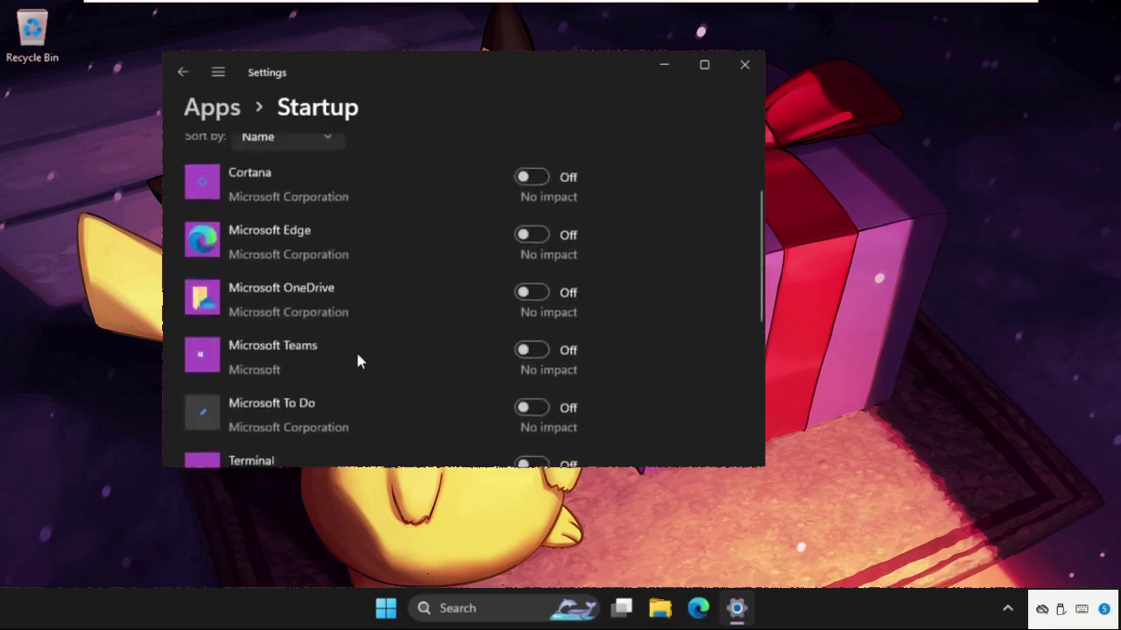
pyautogui.click(745, 67)
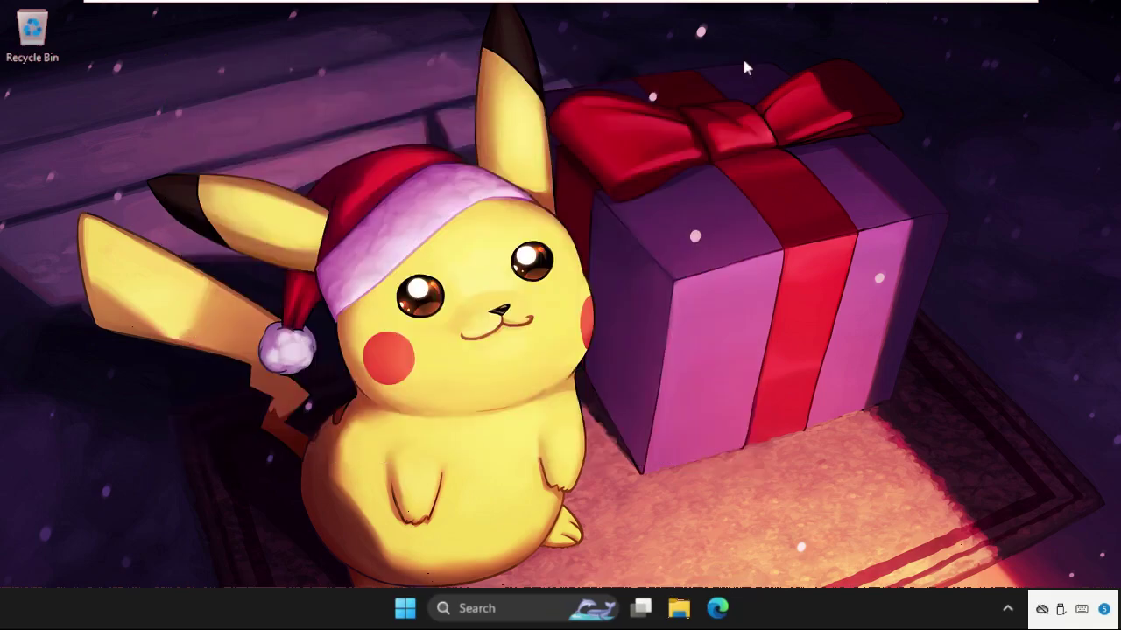
# Find Registry Editor through Windows search, launch it and allow it to make changes to the device
pyautogui.click(504, 612)
pyautogui.write('reg')
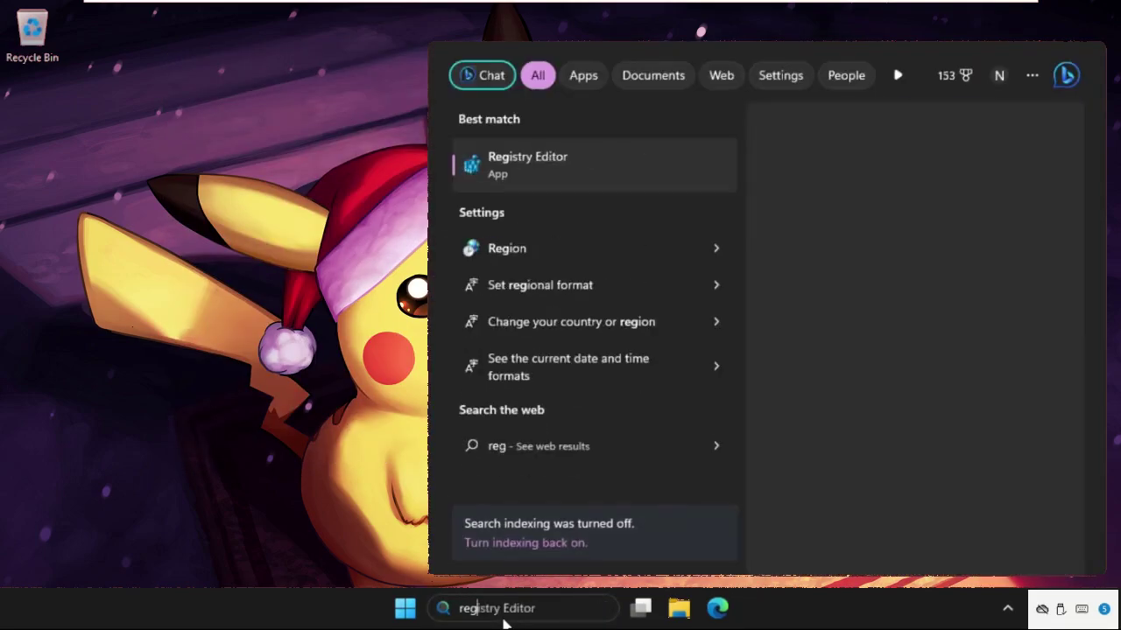
pyautogui.write('is')
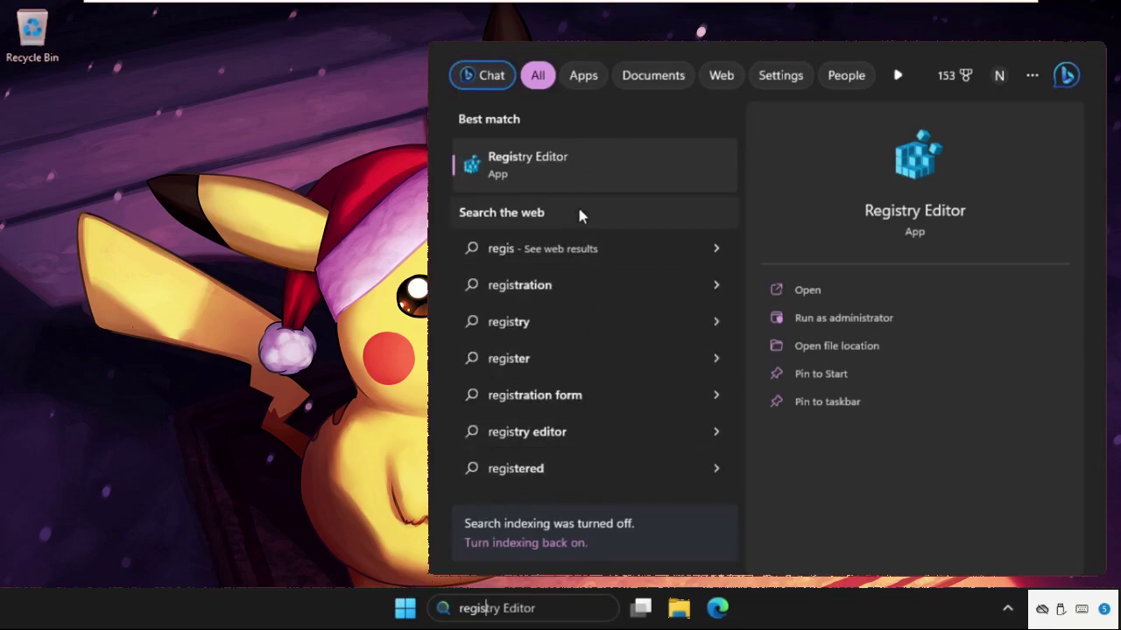
pyautogui.click(580, 168)
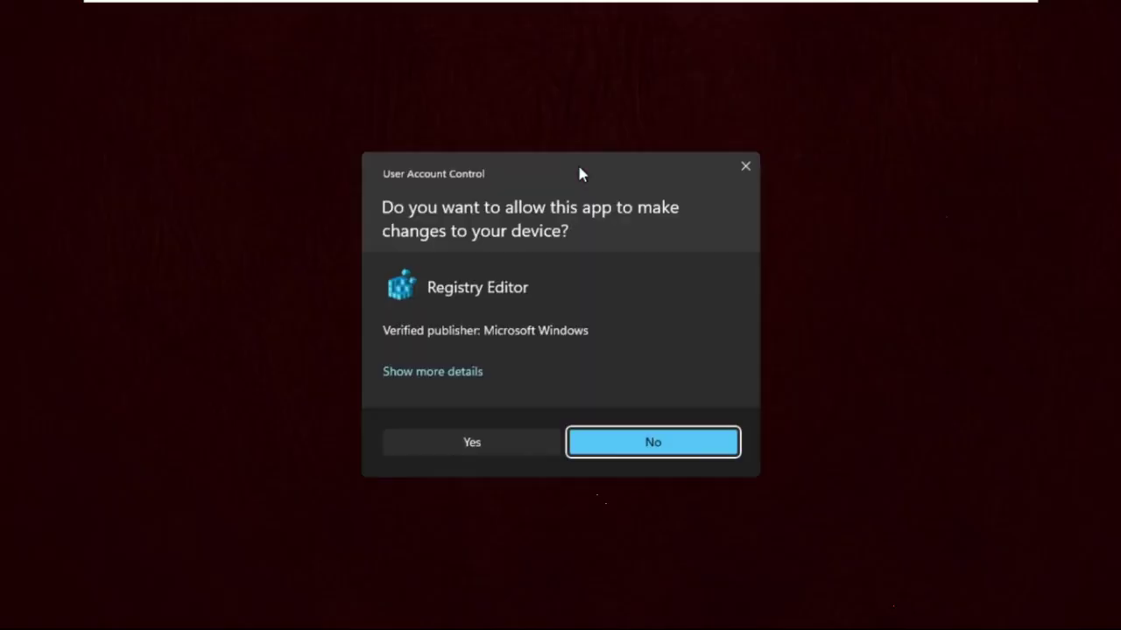
pyautogui.click(512, 450)
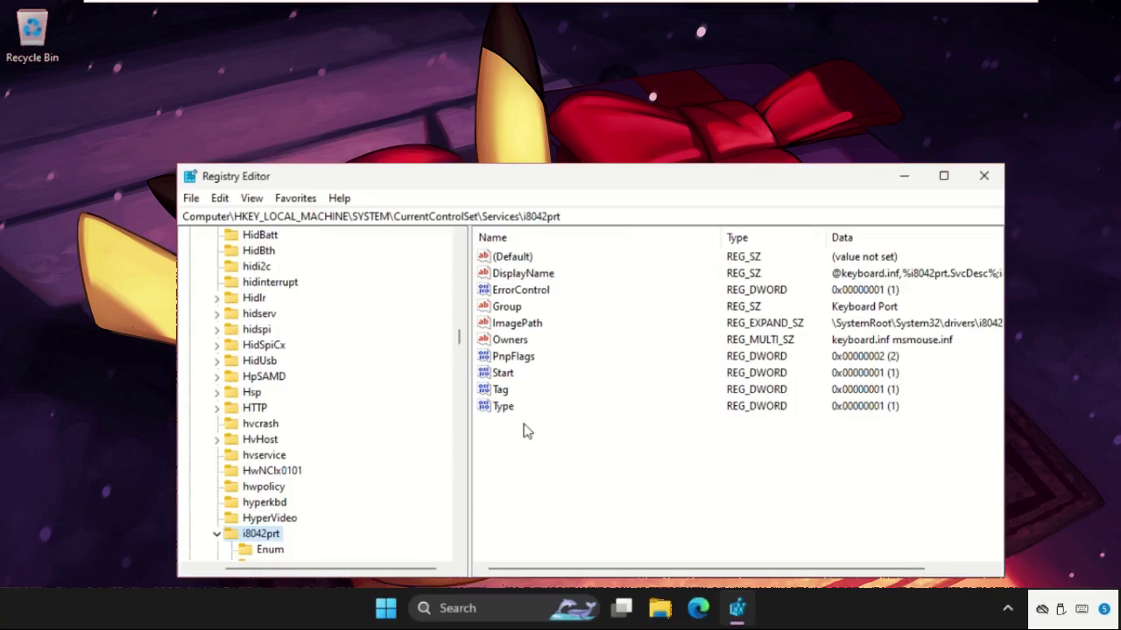
# Collapse the expanded registry branches from i8042prt up to HKEY_LOCAL_MACHINE and move the Registry Editor window higher
pyautogui.click(217, 533)
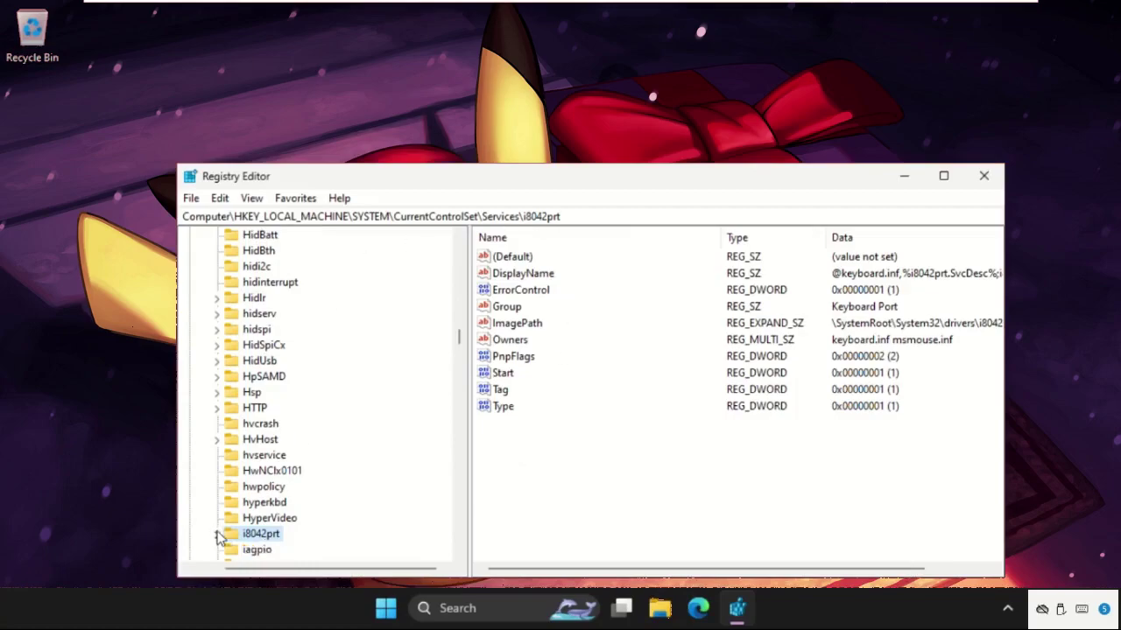
pyautogui.scroll(6, 238, 461)
pyautogui.scroll(20, 239, 461)
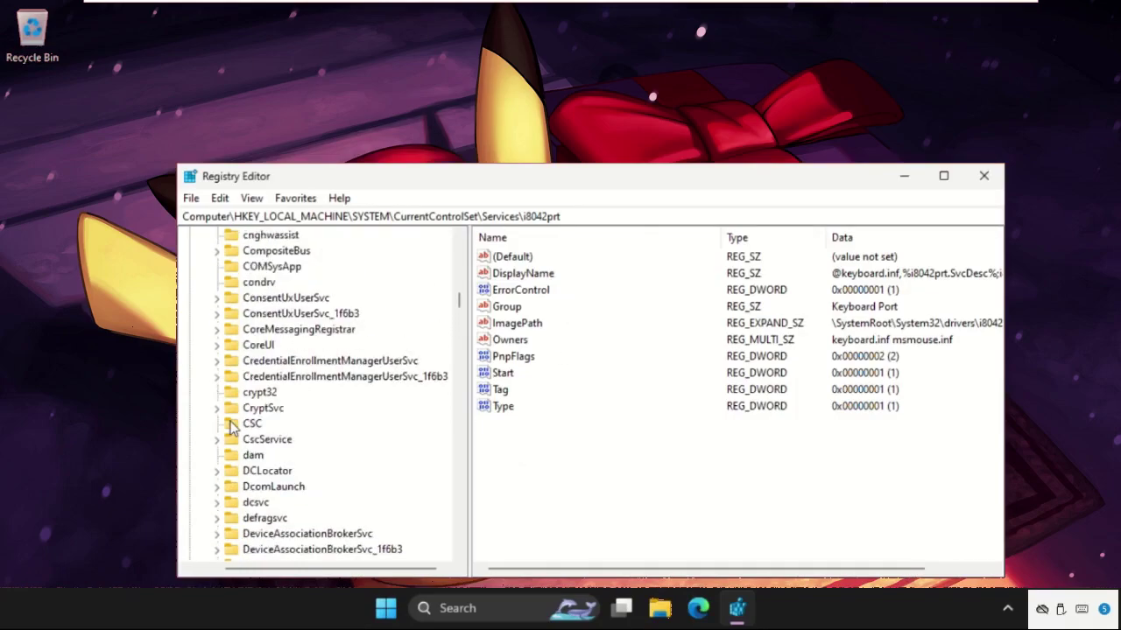
pyautogui.scroll(20, 232, 426)
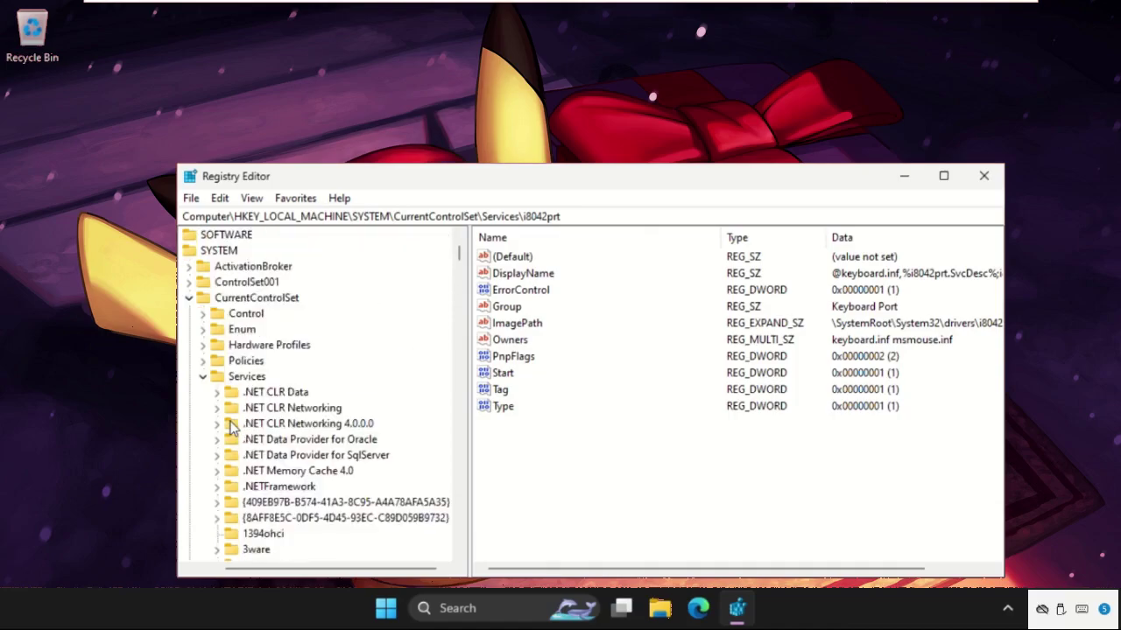
pyautogui.click(202, 518)
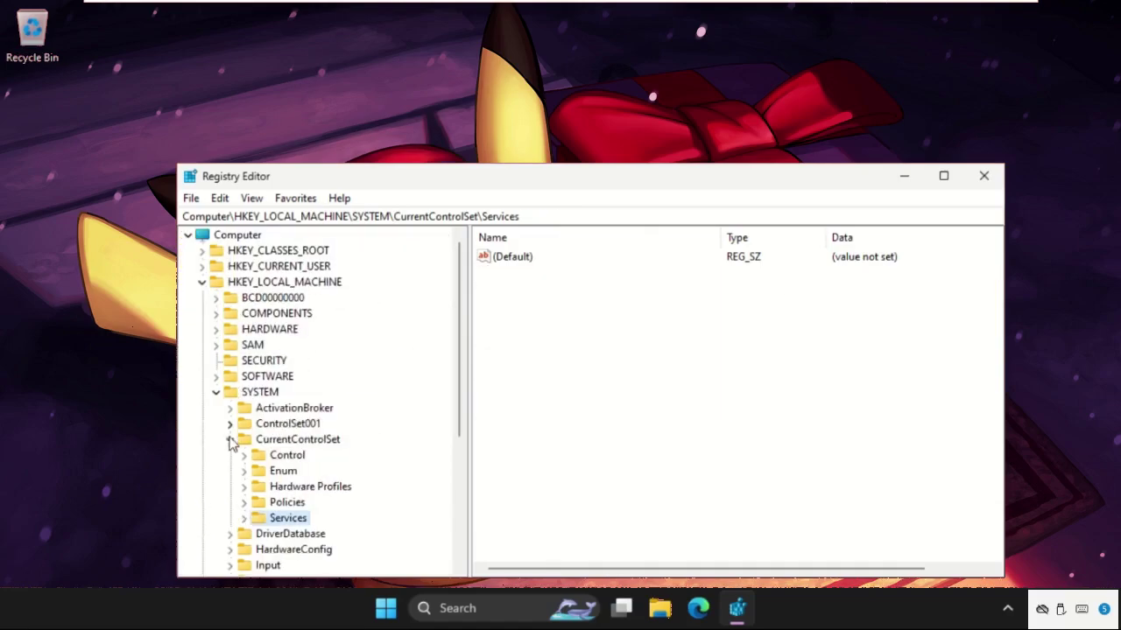
pyautogui.click(230, 438)
pyautogui.click(216, 392)
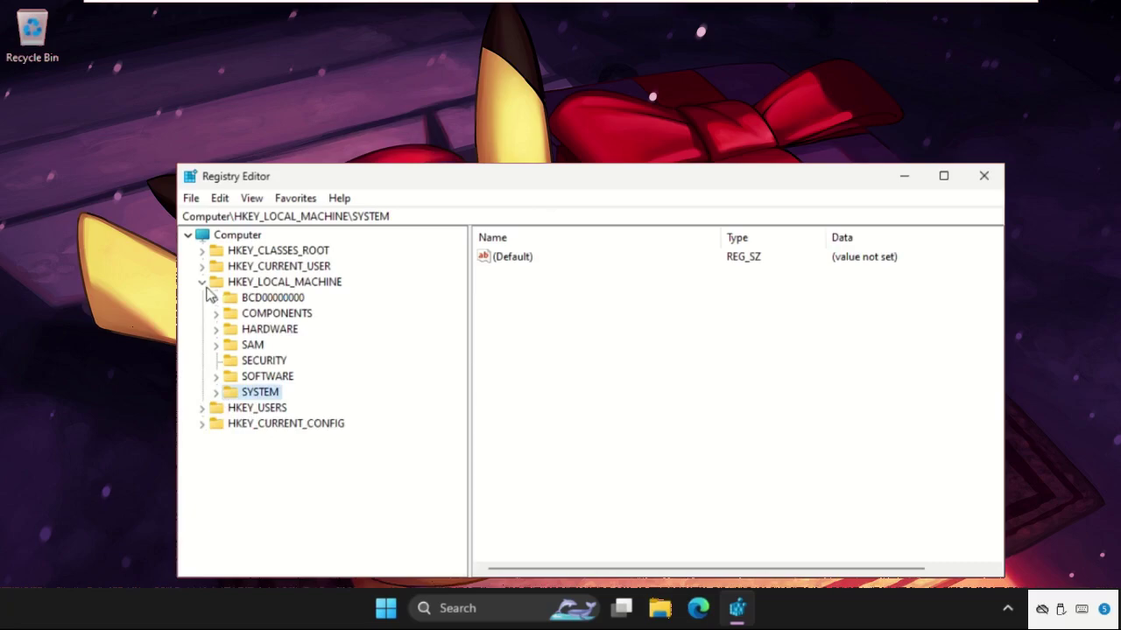
pyautogui.click(202, 283)
pyautogui.moveTo(401, 180); pyautogui.dragTo(389, 92)
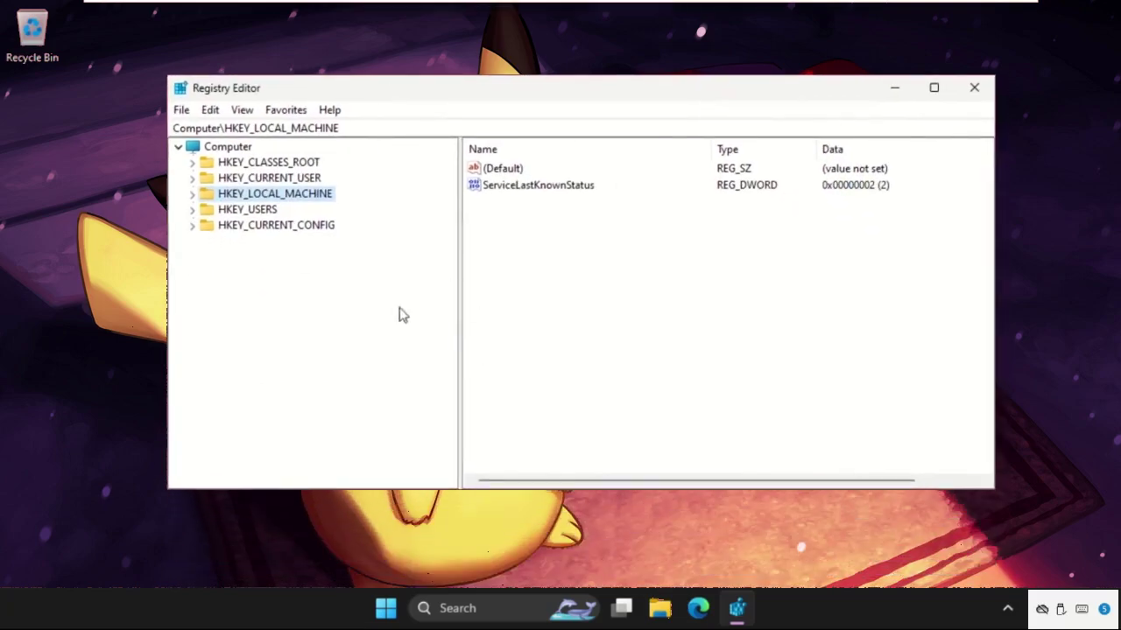
# Go to the registry key HKEY_LOCAL_MACHINE\SYSTEM\ControlSet001\Services\Ndu
pyautogui.click(193, 194)
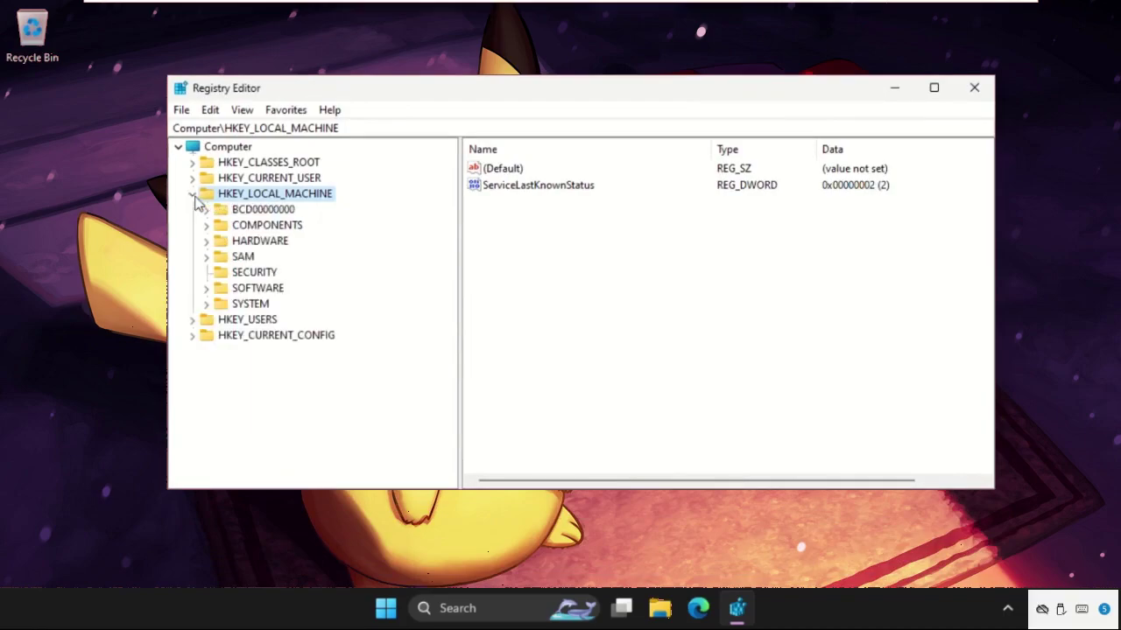
pyautogui.click(206, 303)
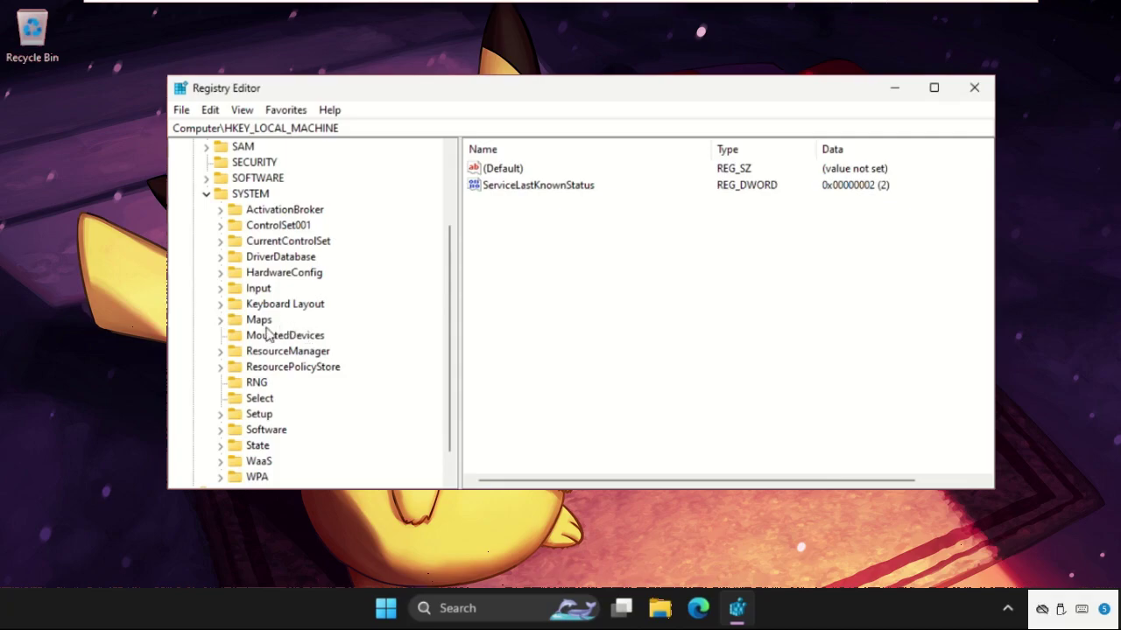
pyautogui.click(272, 230)
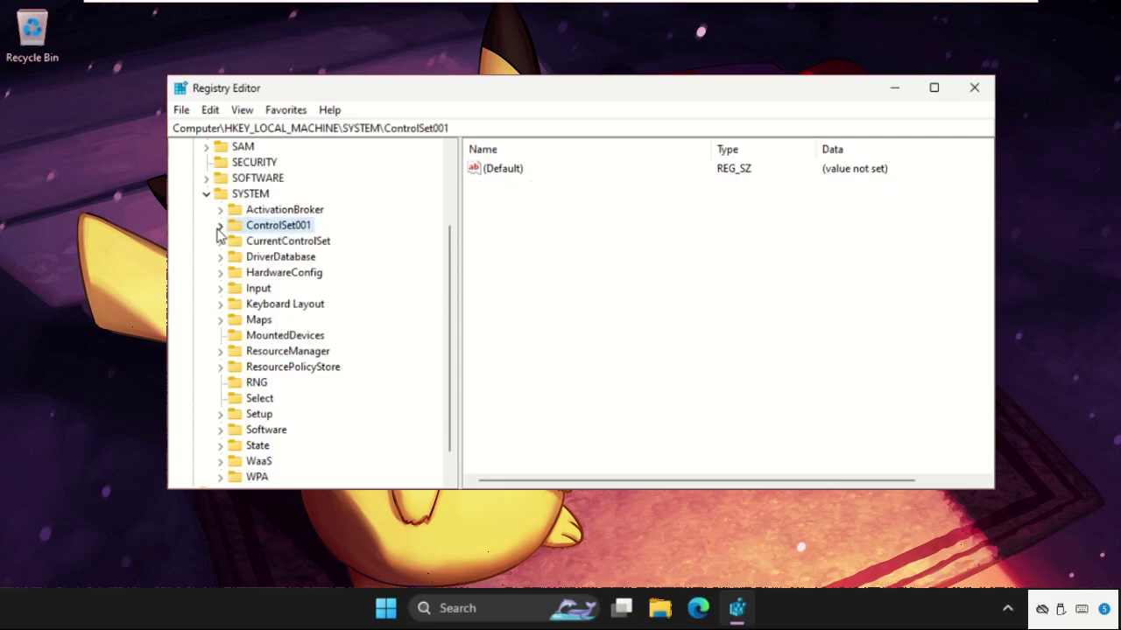
pyautogui.click(221, 227)
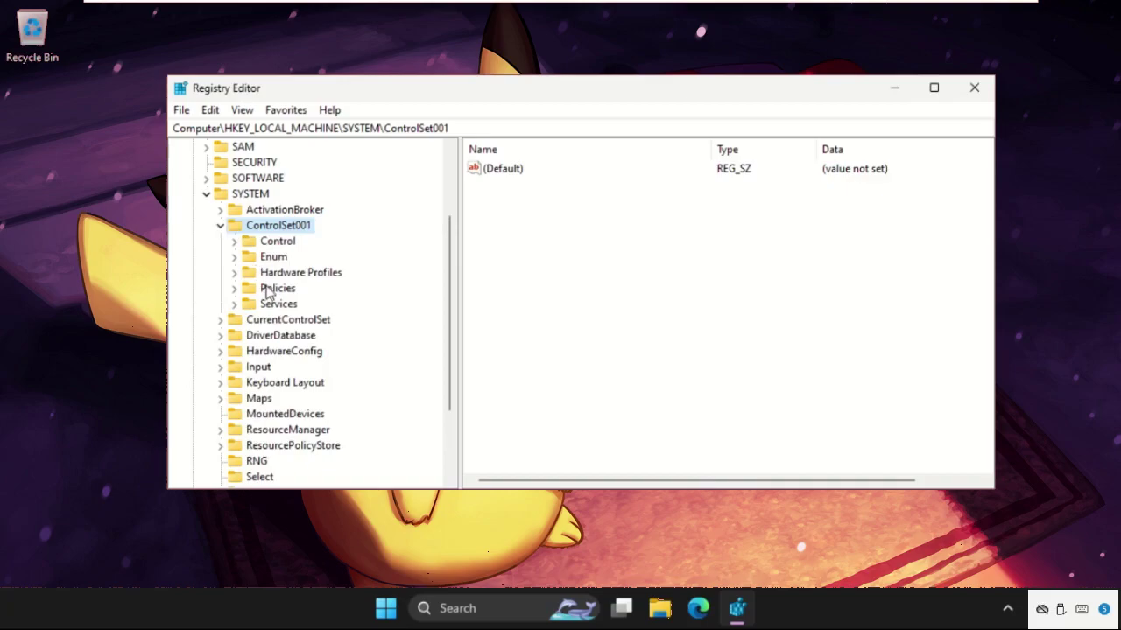
pyautogui.click(234, 304)
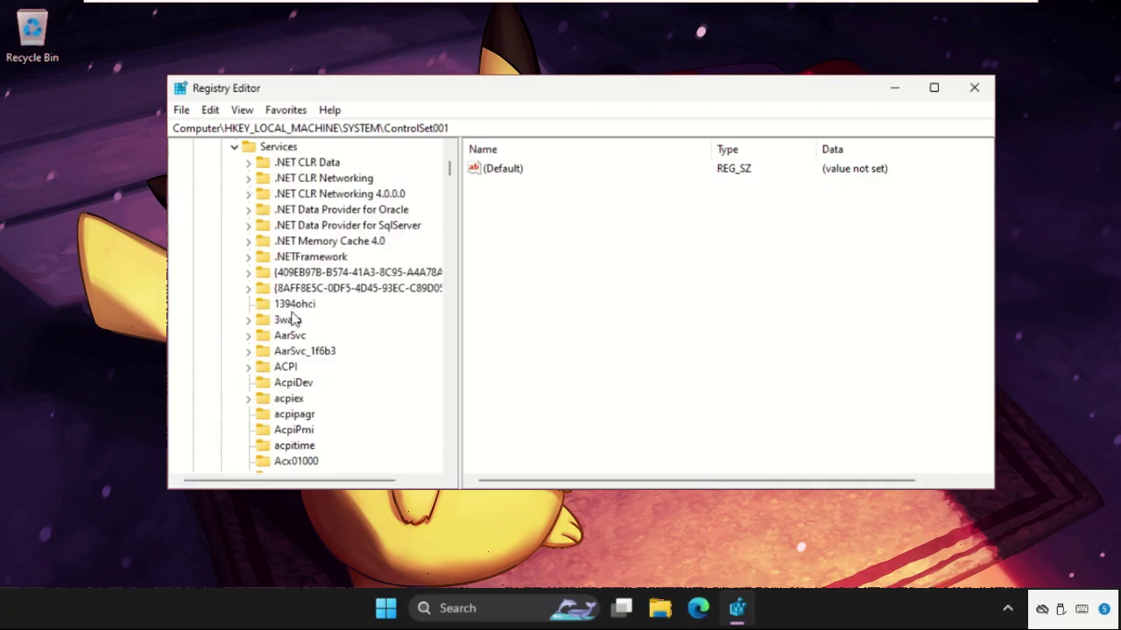
pyautogui.scroll(-20, 291, 320)
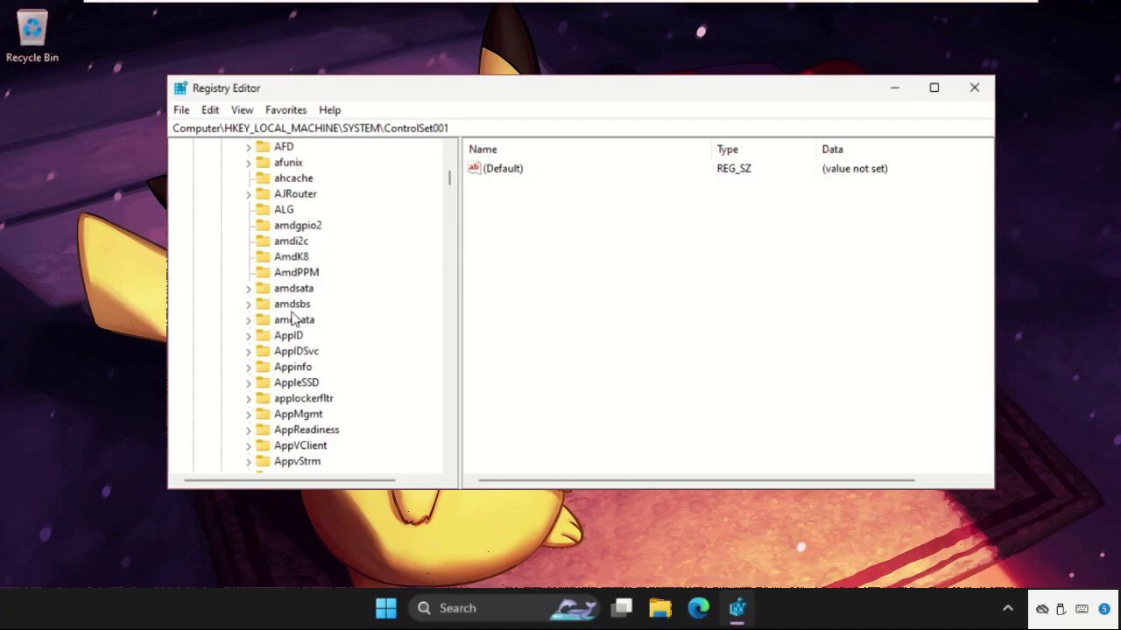
pyautogui.scroll(-20, 291, 320)
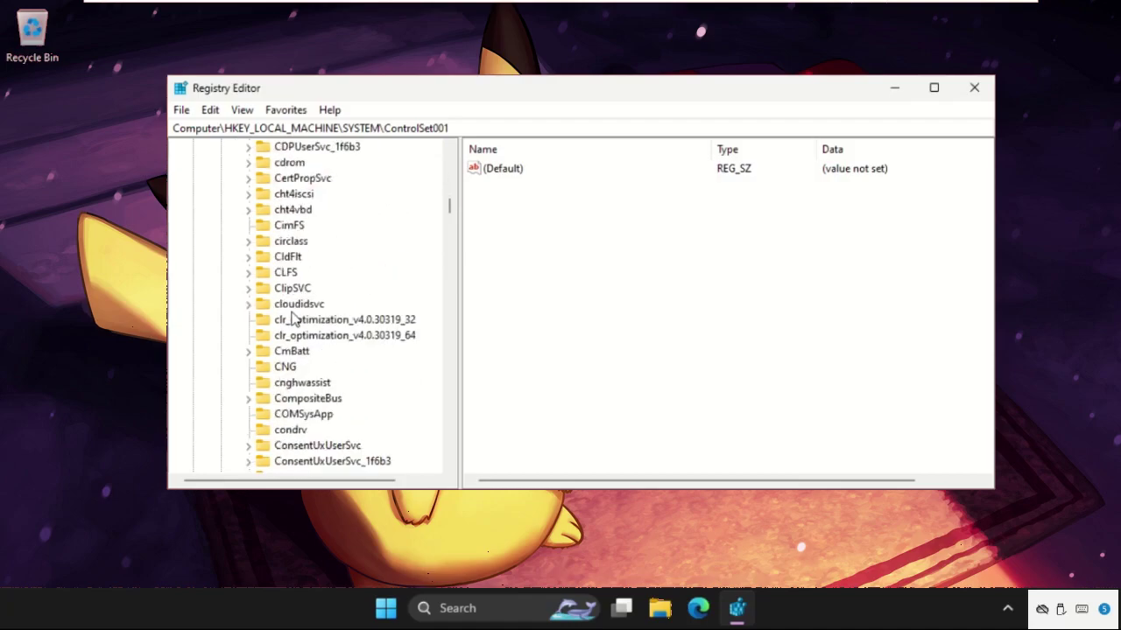
pyautogui.scroll(-20, 292, 319)
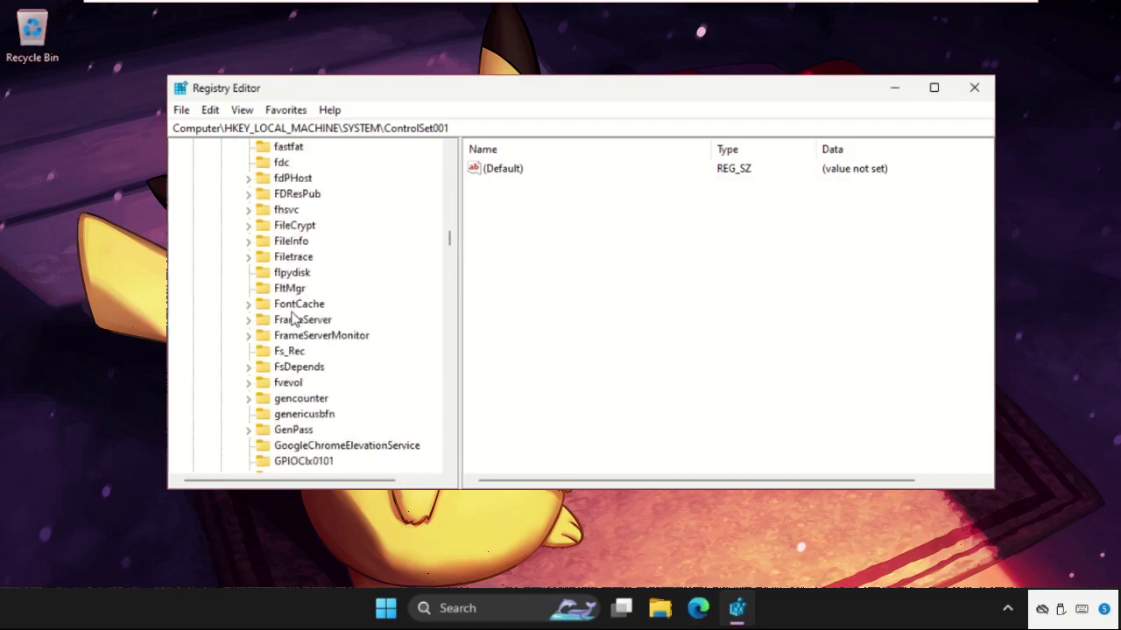
pyautogui.scroll(-20, 292, 319)
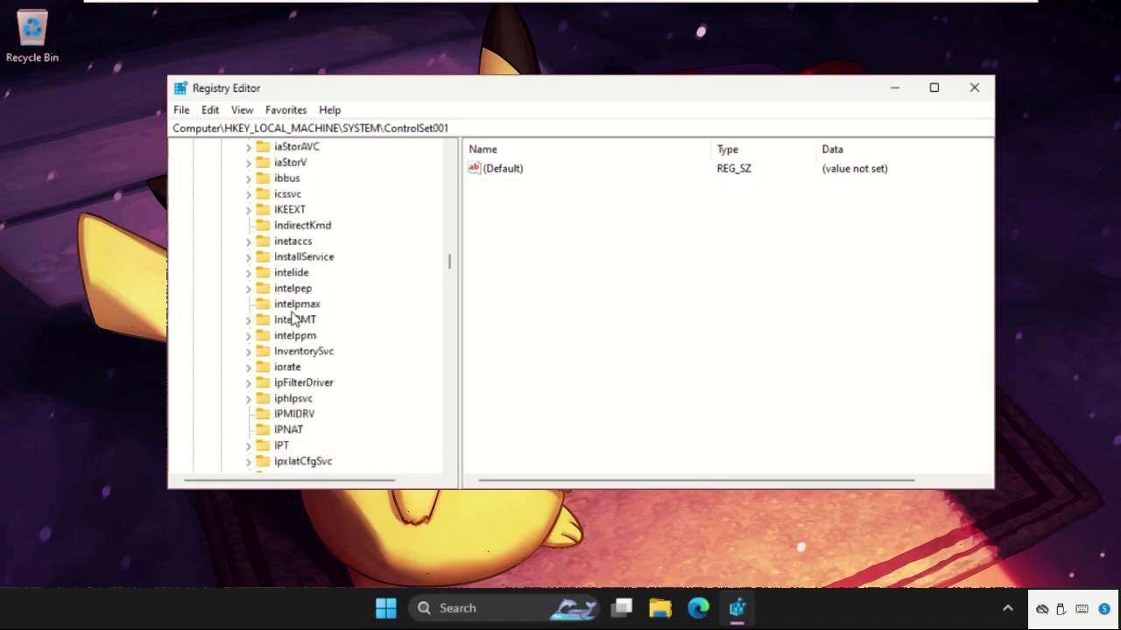
pyautogui.scroll(-20, 291, 320)
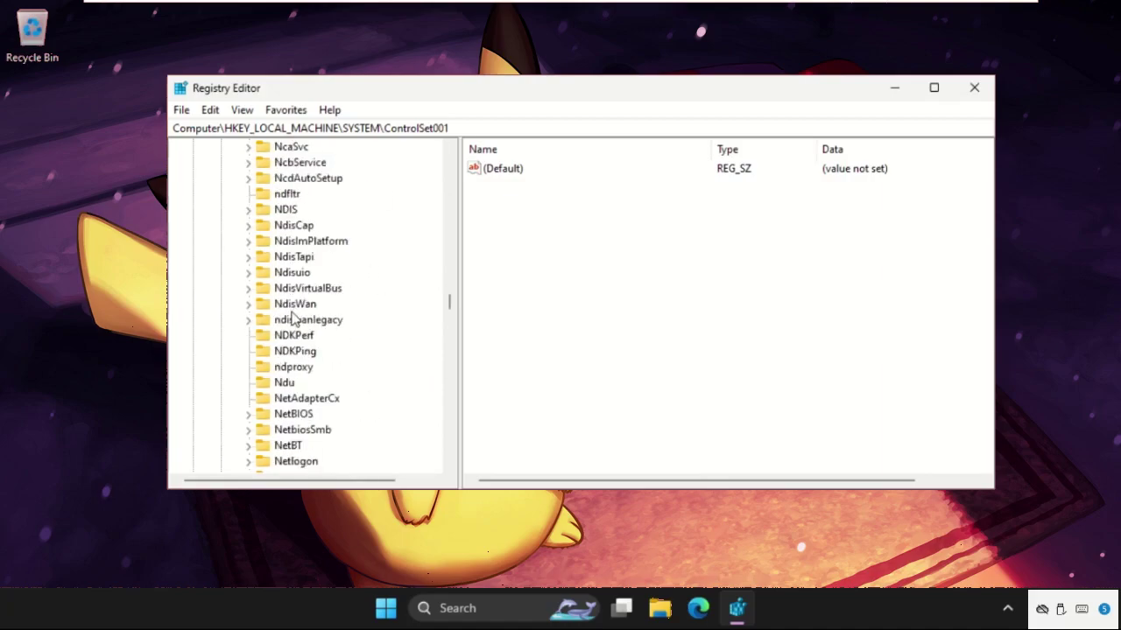
pyautogui.click(287, 340)
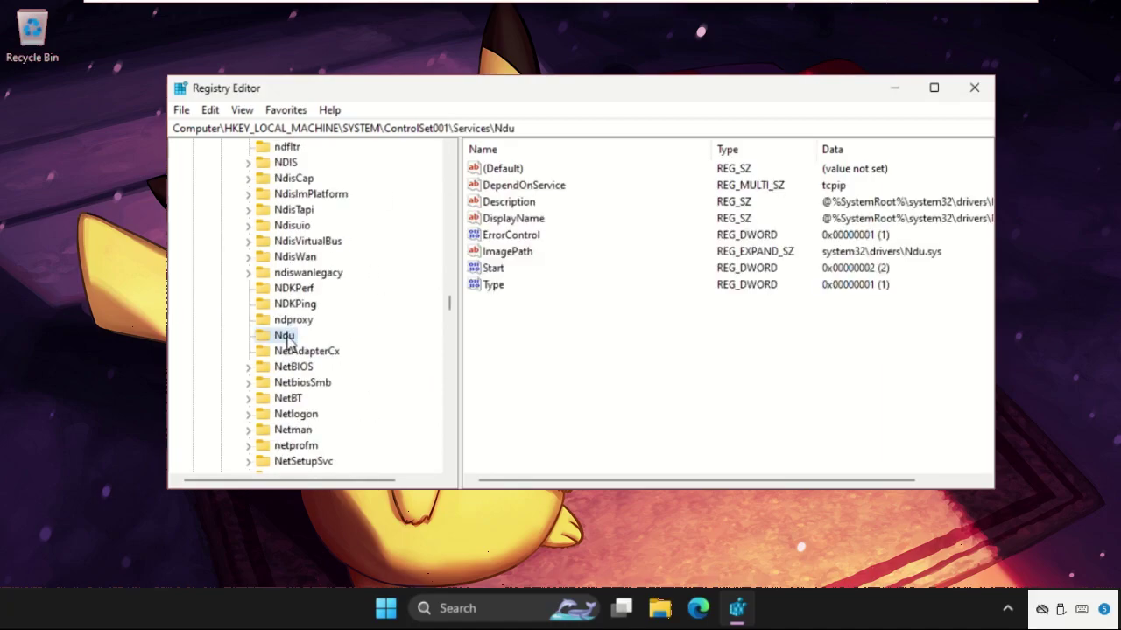
# Set the value data of the Ndu key's Start entry to 4 in hexadecimal
pyautogui.click(498, 269)
pyautogui.rightClick(501, 271)
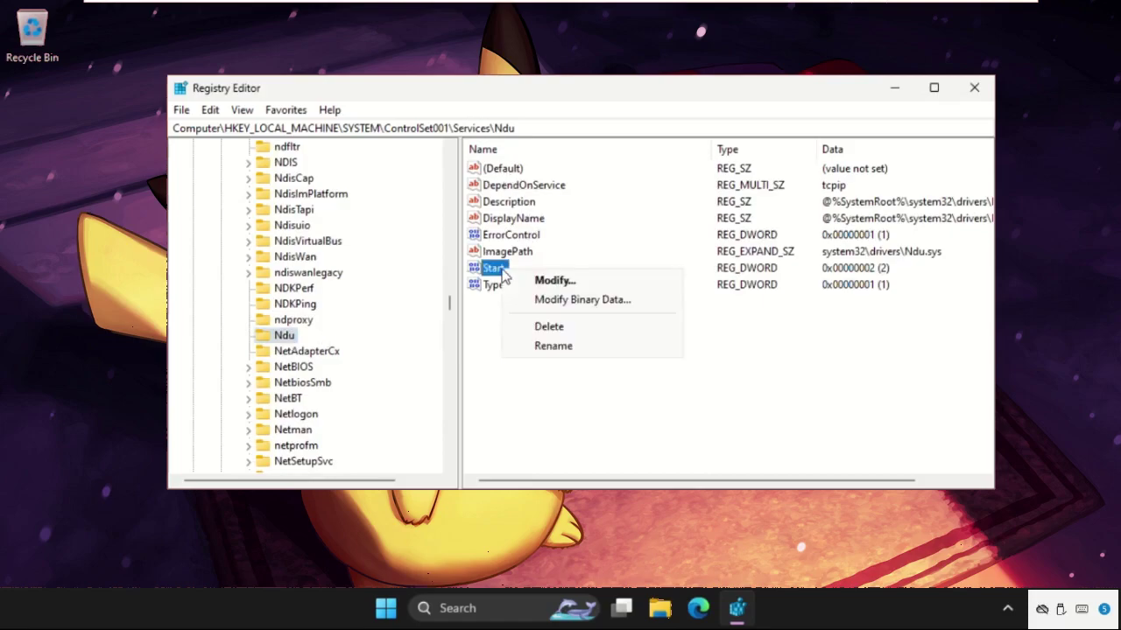
pyautogui.click(554, 281)
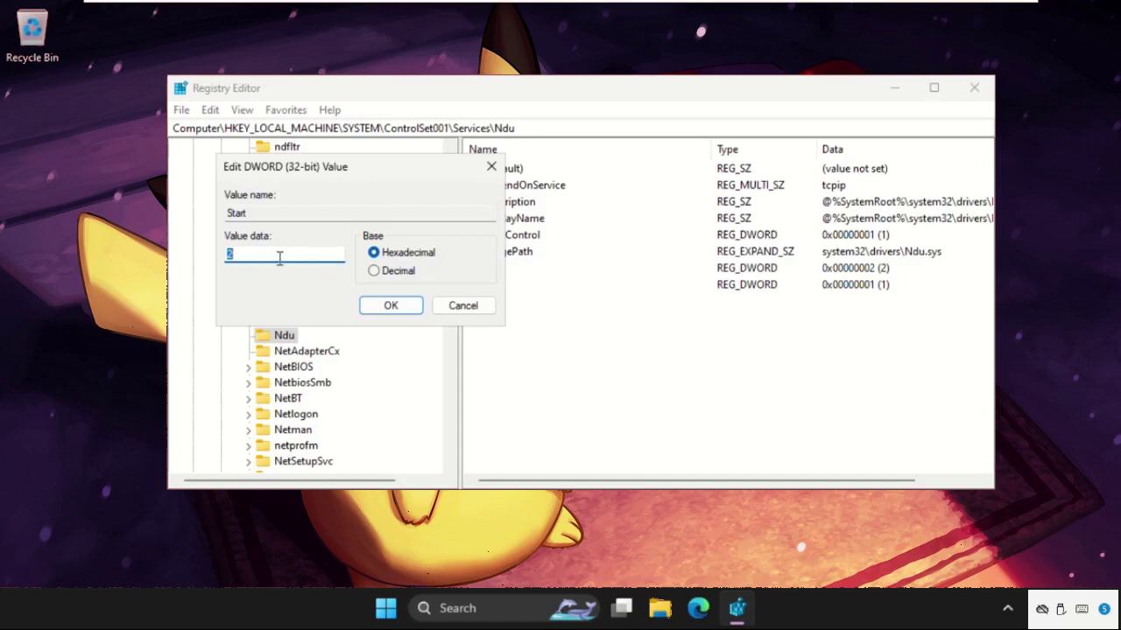
pyautogui.write('4')
pyautogui.click(391, 306)
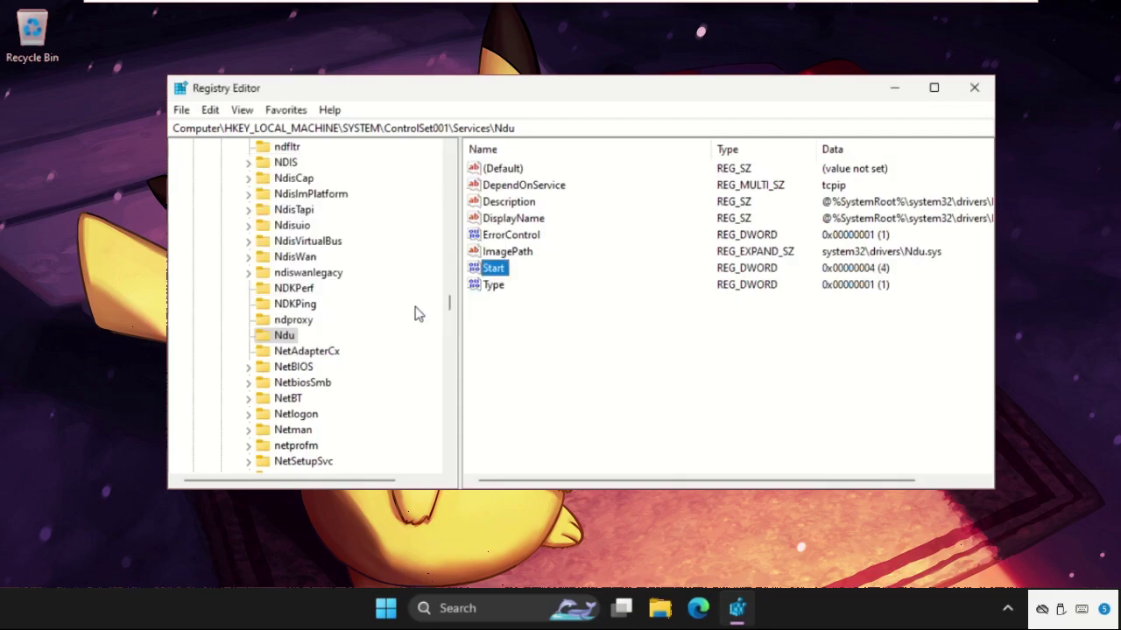
# Collapse the expanded Services, ControlSet001 and SYSTEM branches of the registry tree
pyautogui.scroll(20, 368, 333)
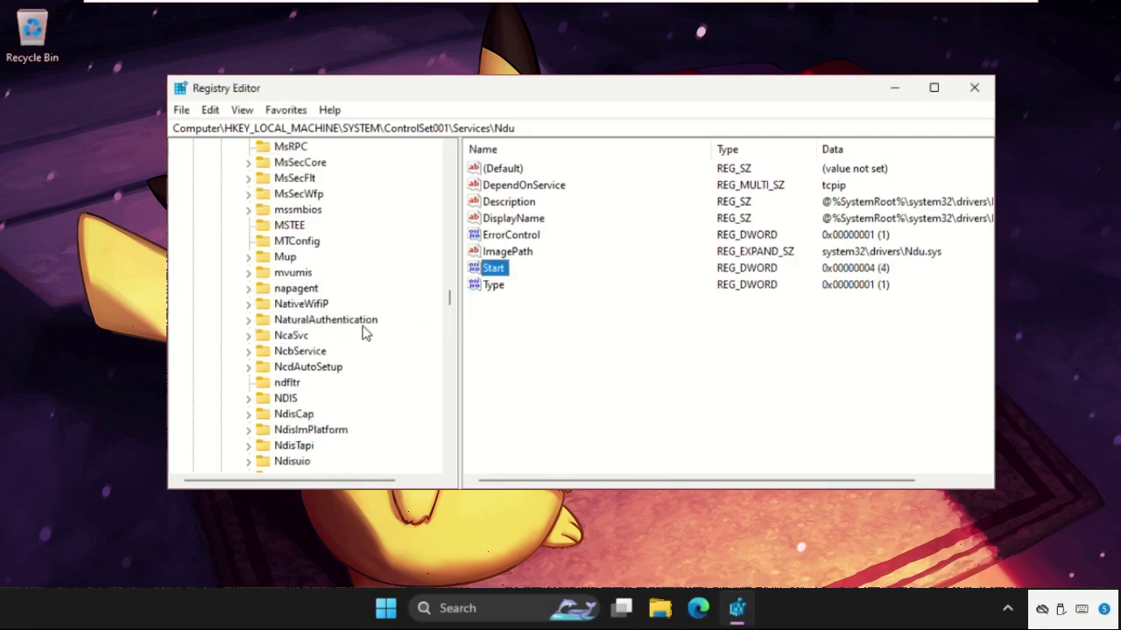
pyautogui.scroll(20, 366, 334)
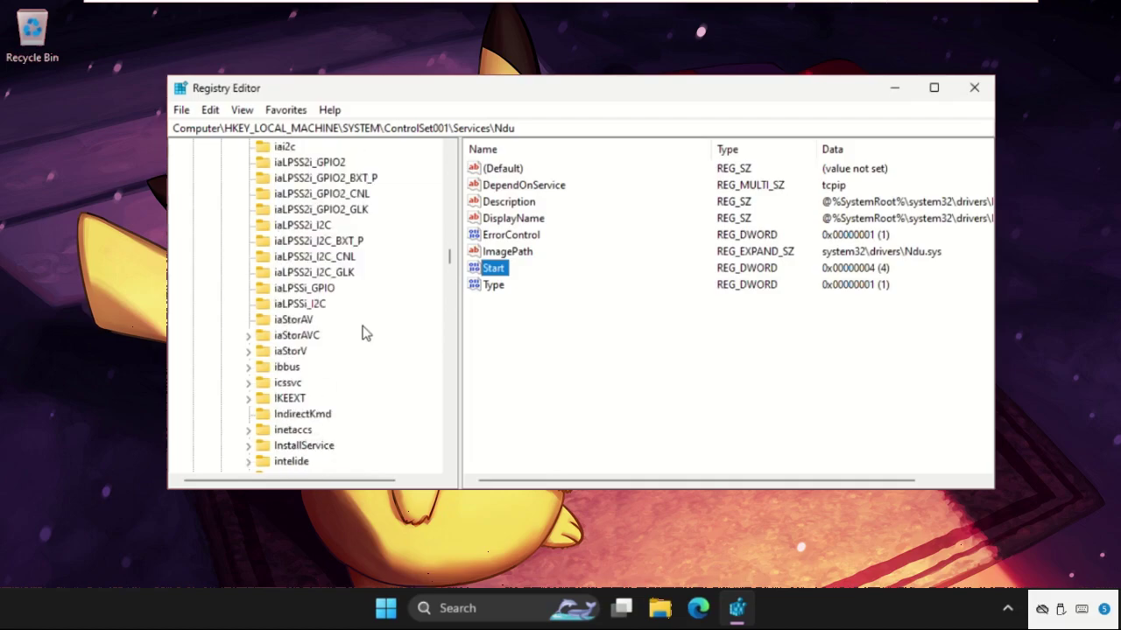
pyautogui.scroll(20, 366, 334)
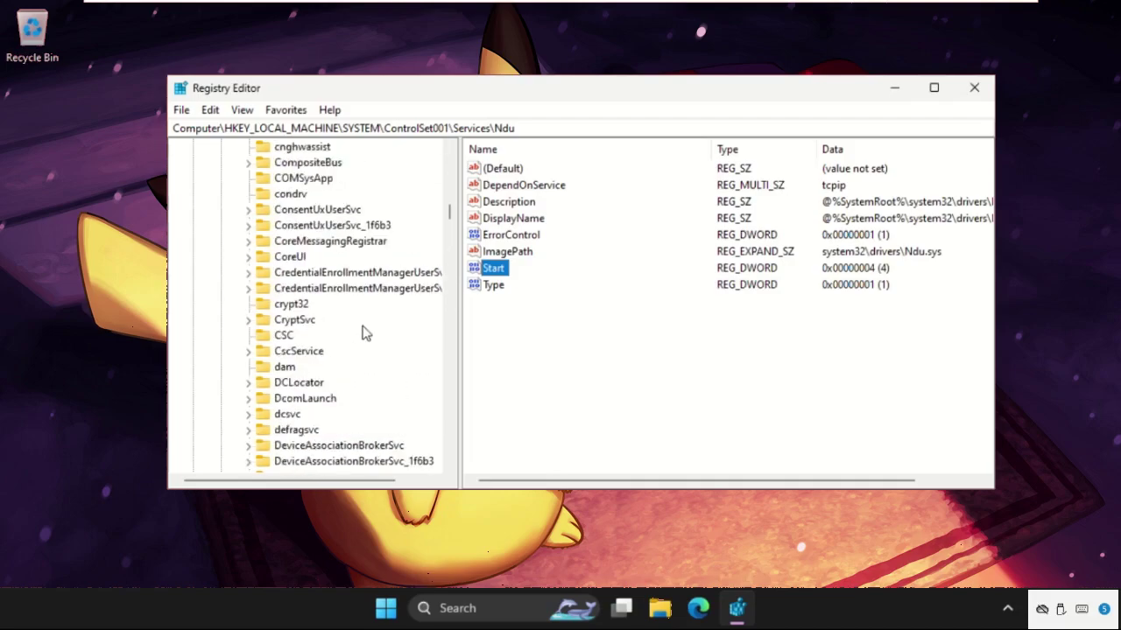
pyautogui.scroll(15, 366, 333)
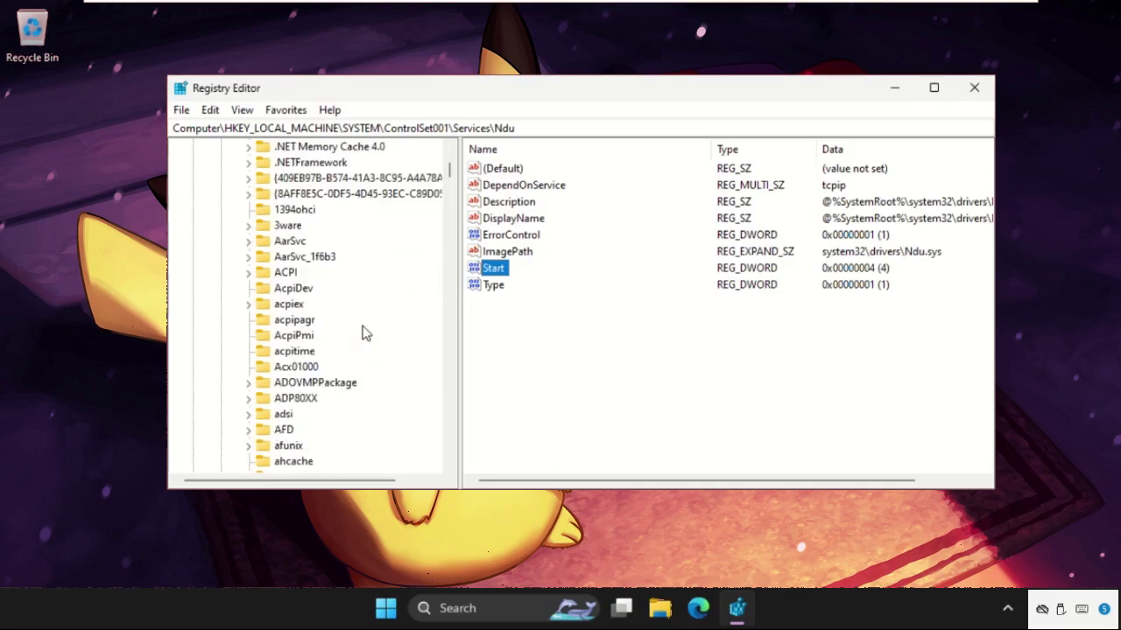
pyautogui.click(234, 336)
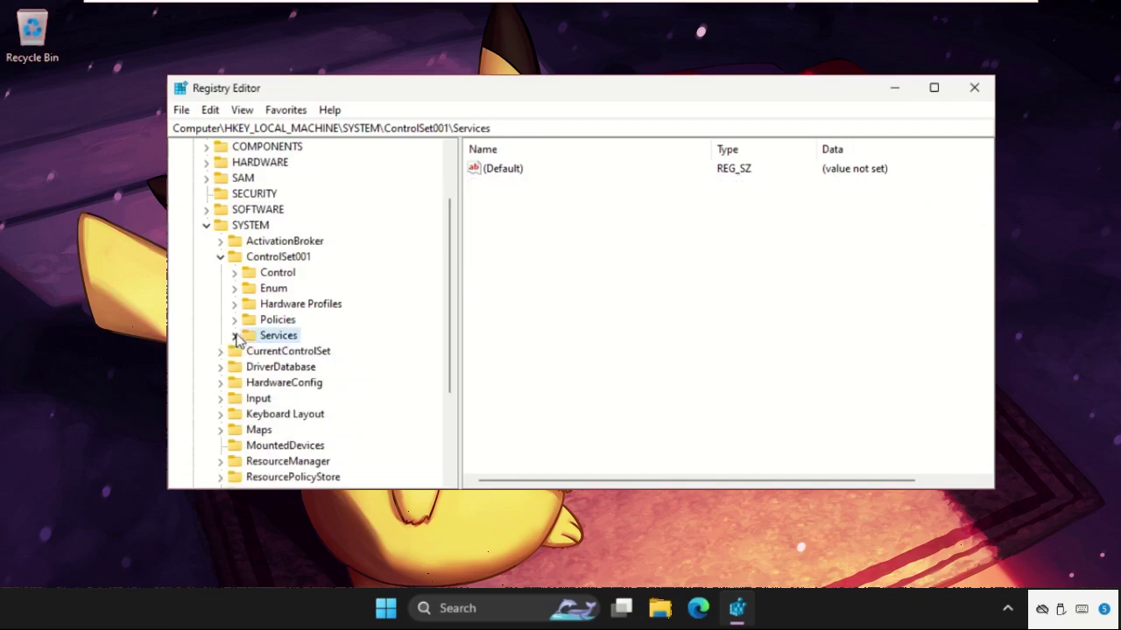
pyautogui.click(220, 257)
pyautogui.click(206, 225)
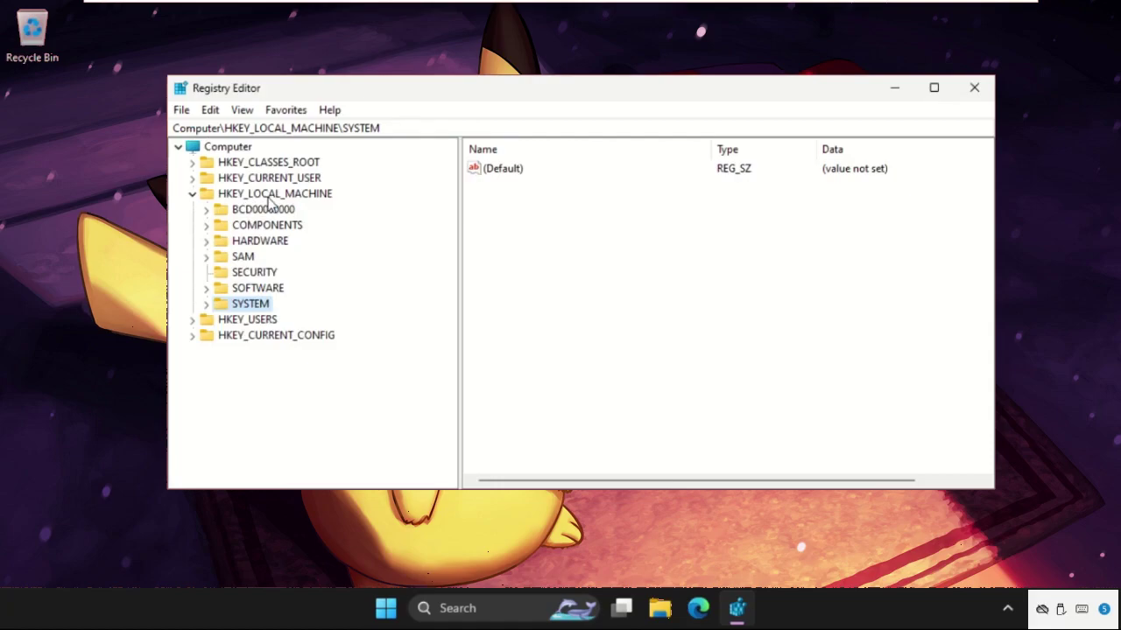
# Go to the registry key HKEY_LOCAL_MACHINE\SYSTEM\CurrentControlSet\Control\Session Manager\Memory Management
pyautogui.click(206, 304)
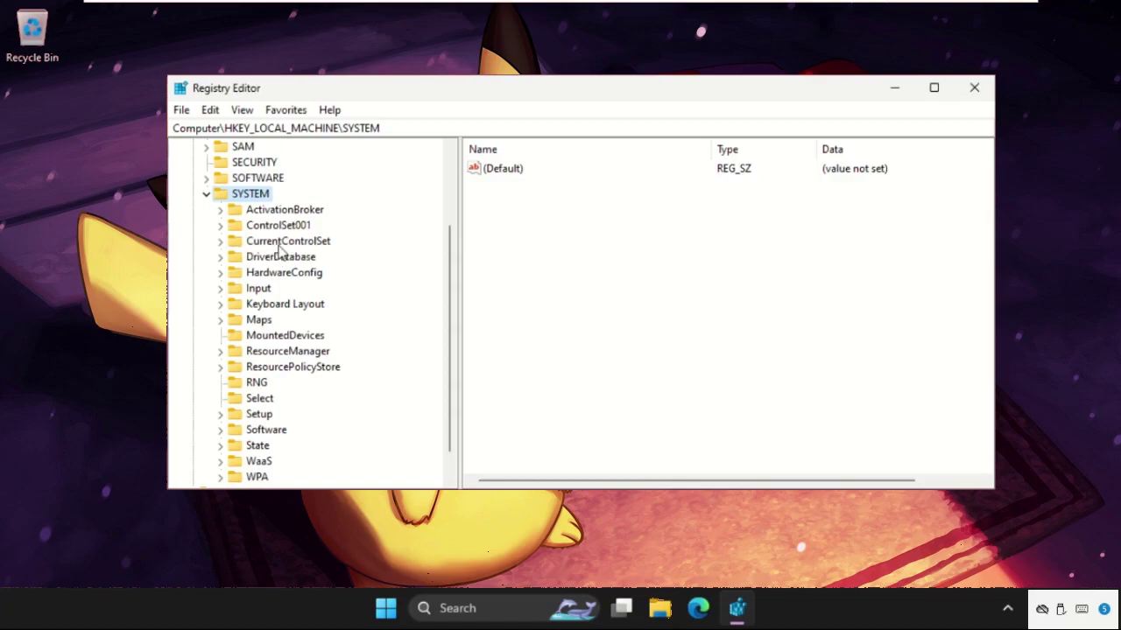
pyautogui.click(221, 243)
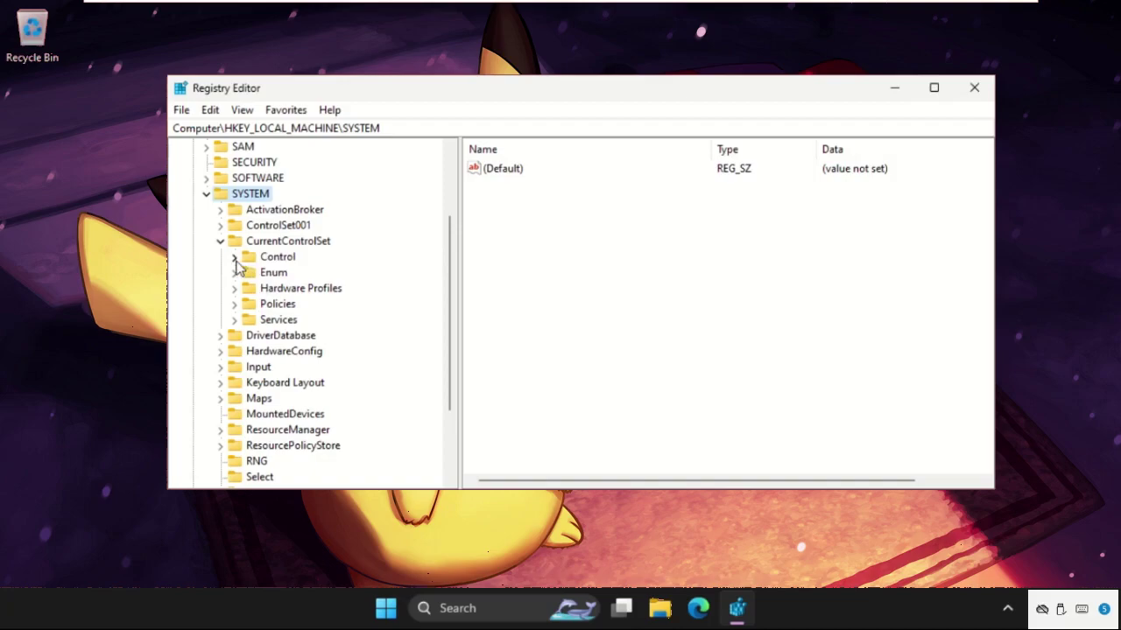
pyautogui.click(235, 257)
pyautogui.scroll(-8, 307, 343)
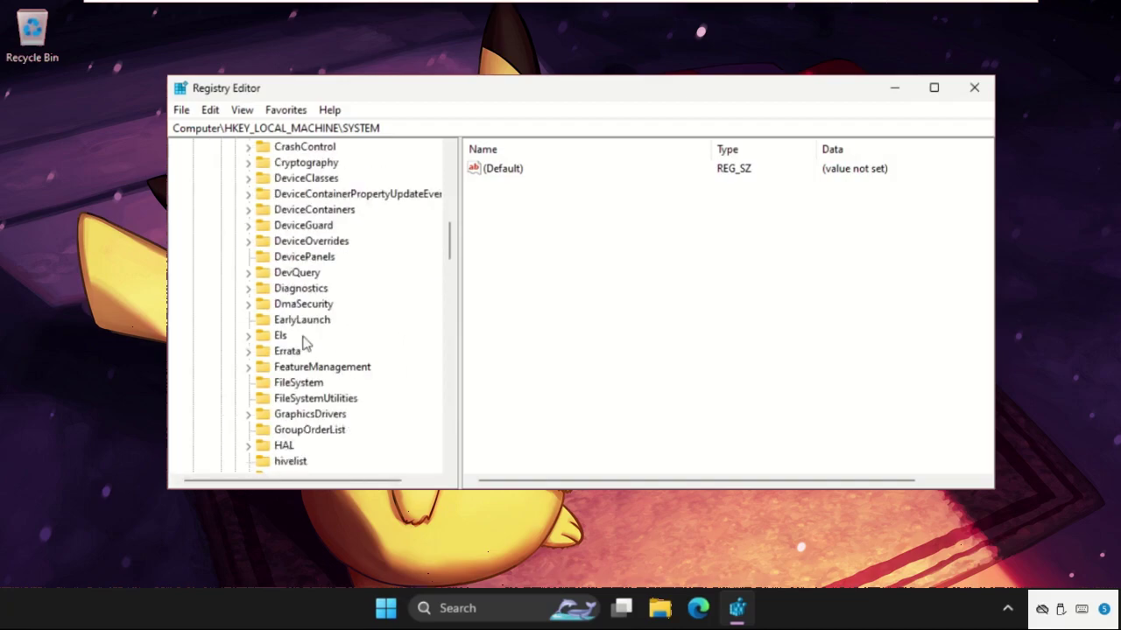
pyautogui.scroll(-20, 303, 341)
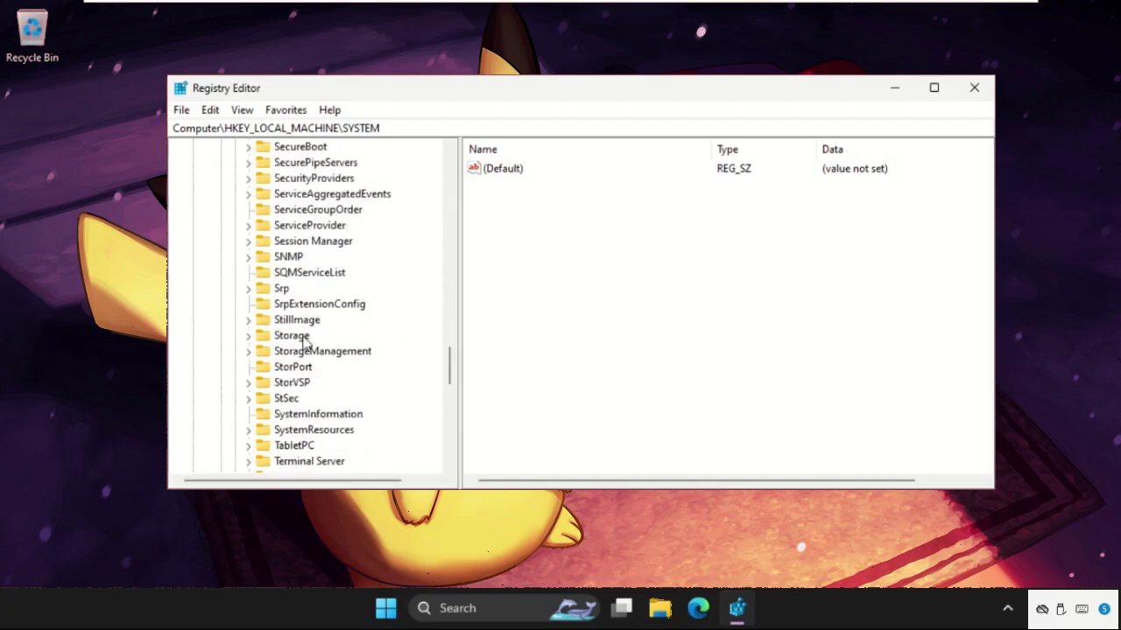
pyautogui.scroll(5, 304, 341)
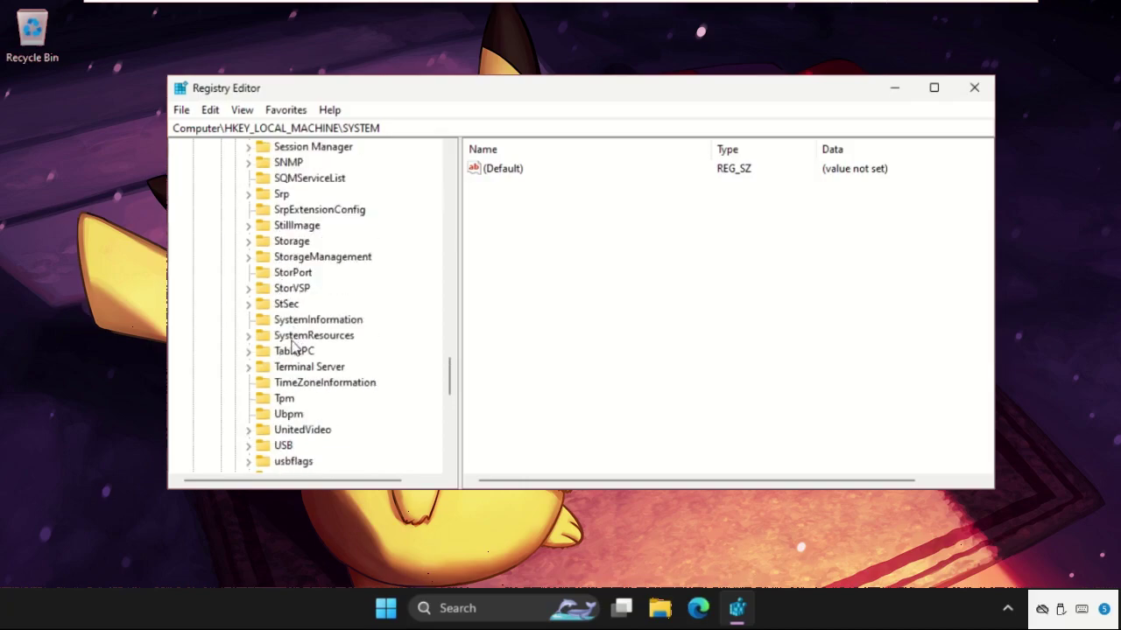
pyautogui.scroll(3, 291, 346)
pyautogui.click(298, 293)
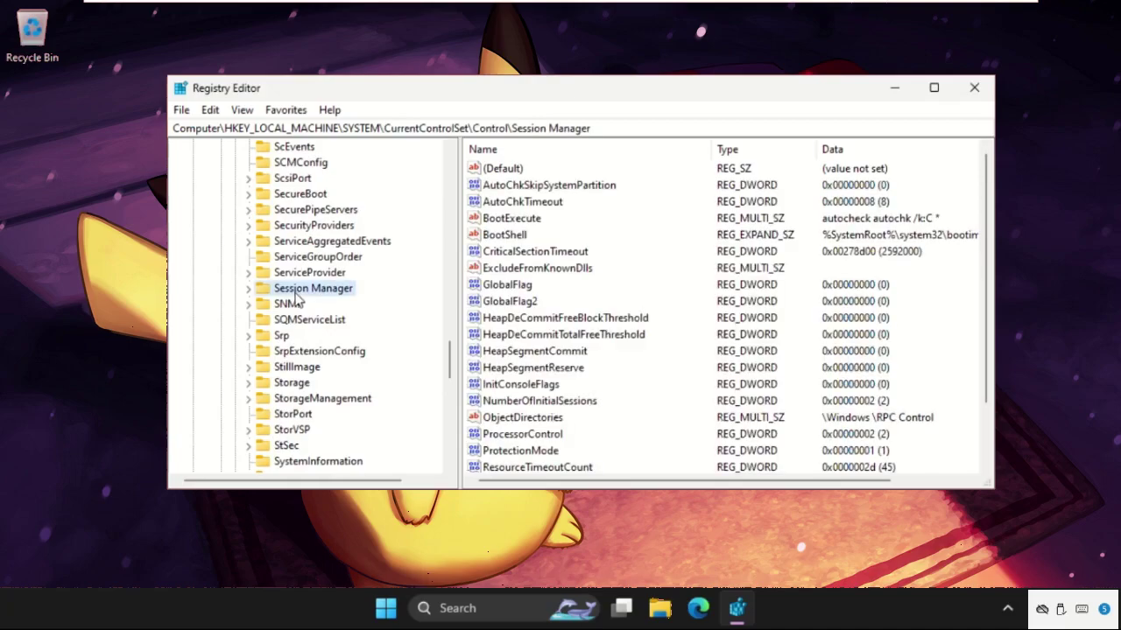
pyautogui.click(249, 290)
pyautogui.scroll(-2, 297, 307)
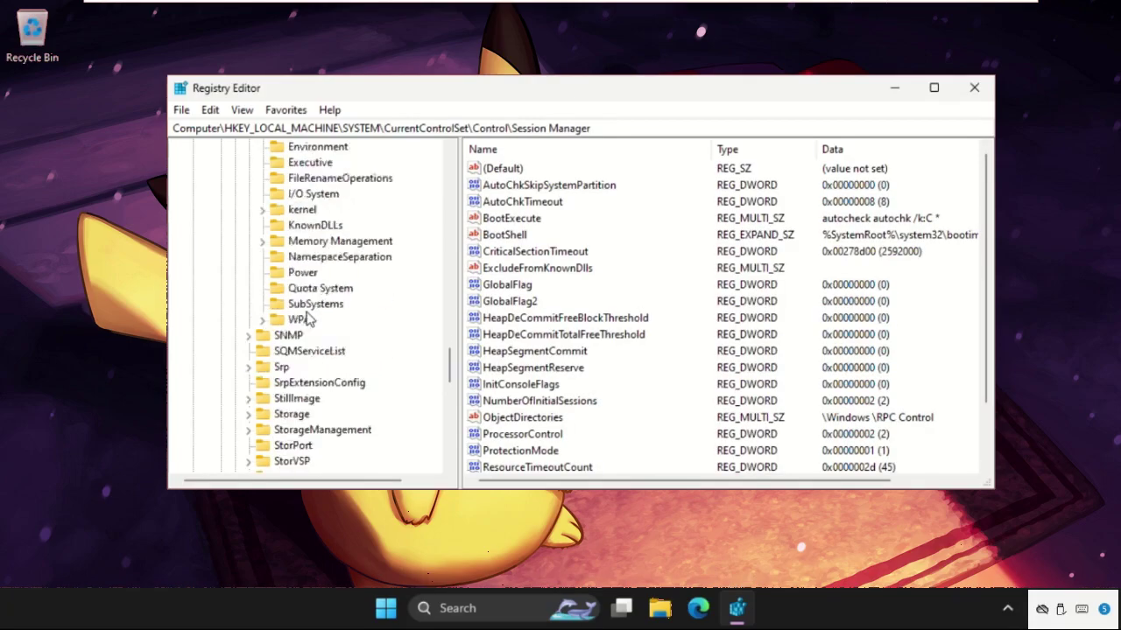
pyautogui.scroll(1, 308, 315)
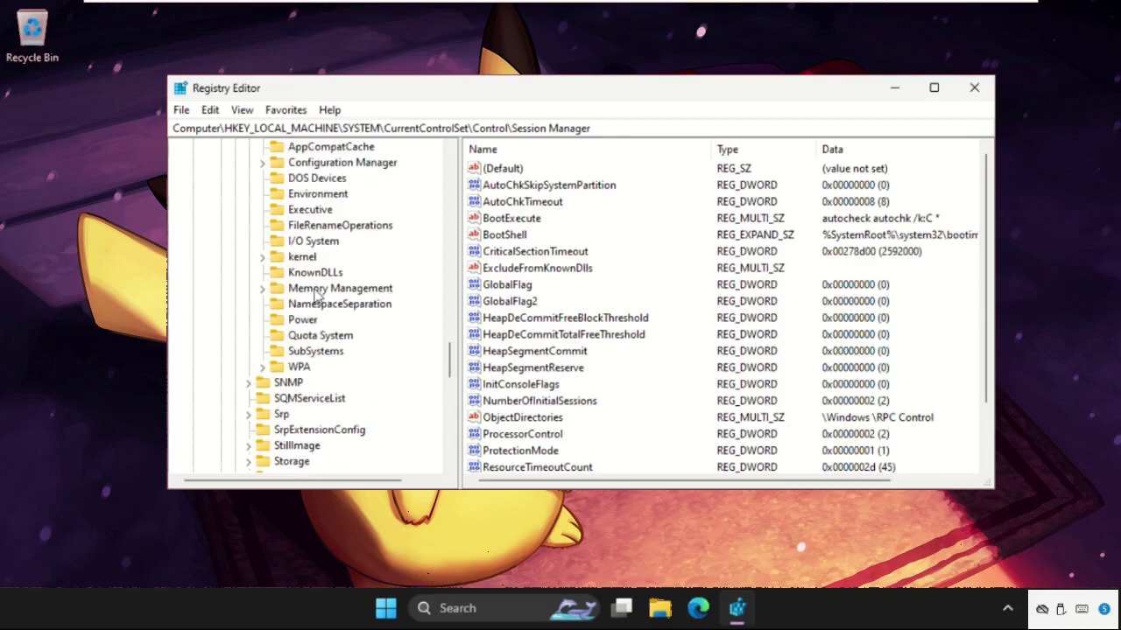
pyautogui.click(317, 293)
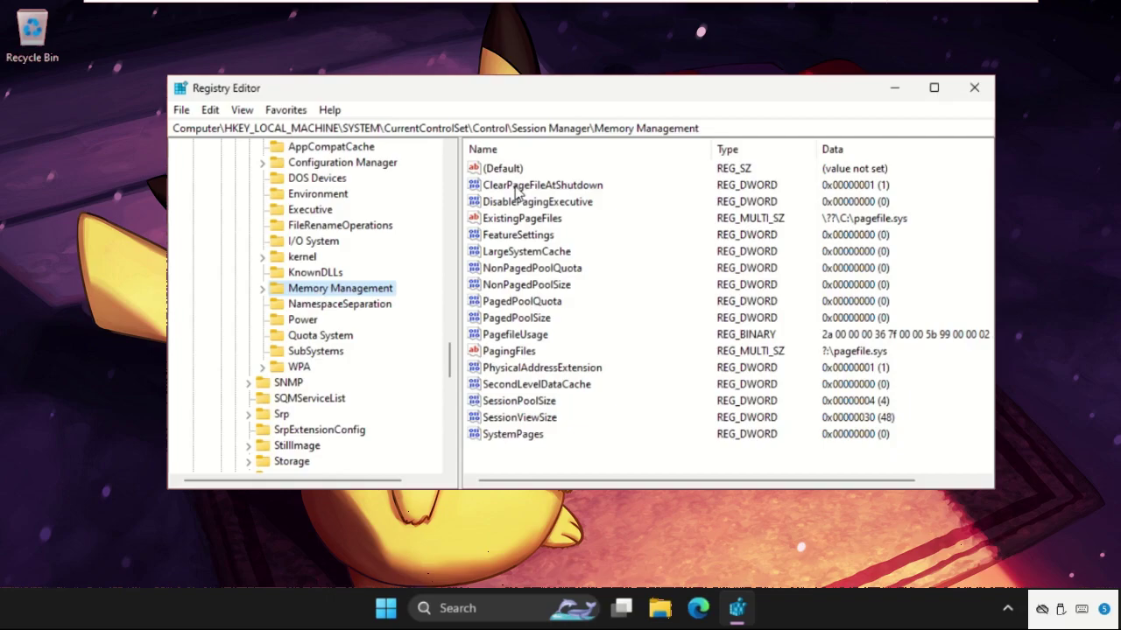
# Set the value data of the ClearPageFileAtShutdown entry to 1 in hexadecimal and close Registry Editor
pyautogui.rightClick(558, 193)
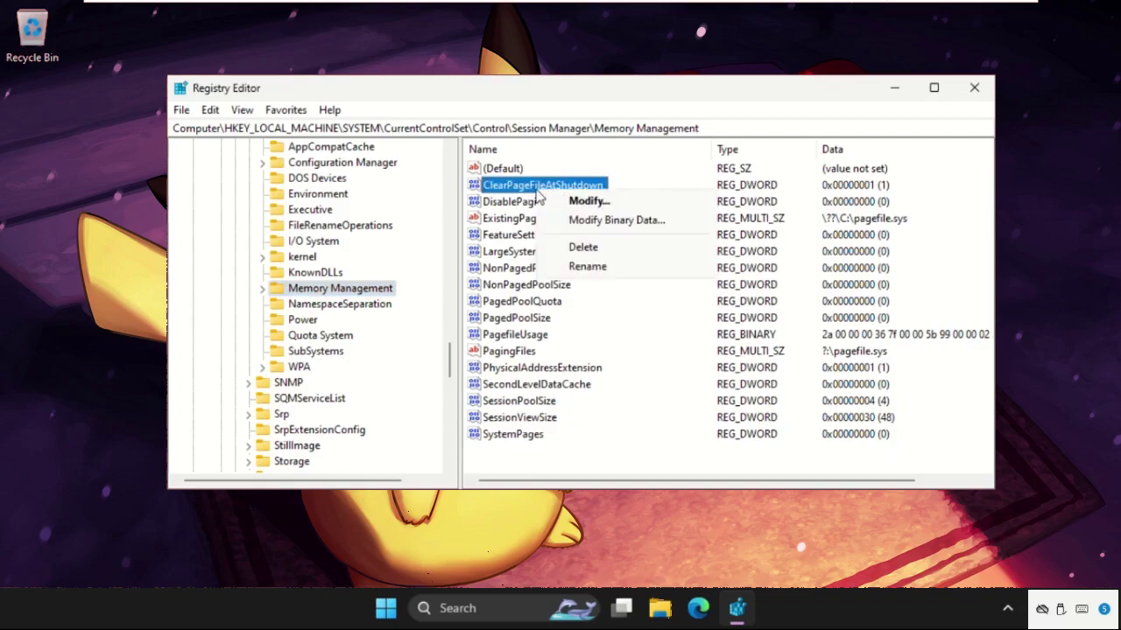
pyautogui.click(577, 201)
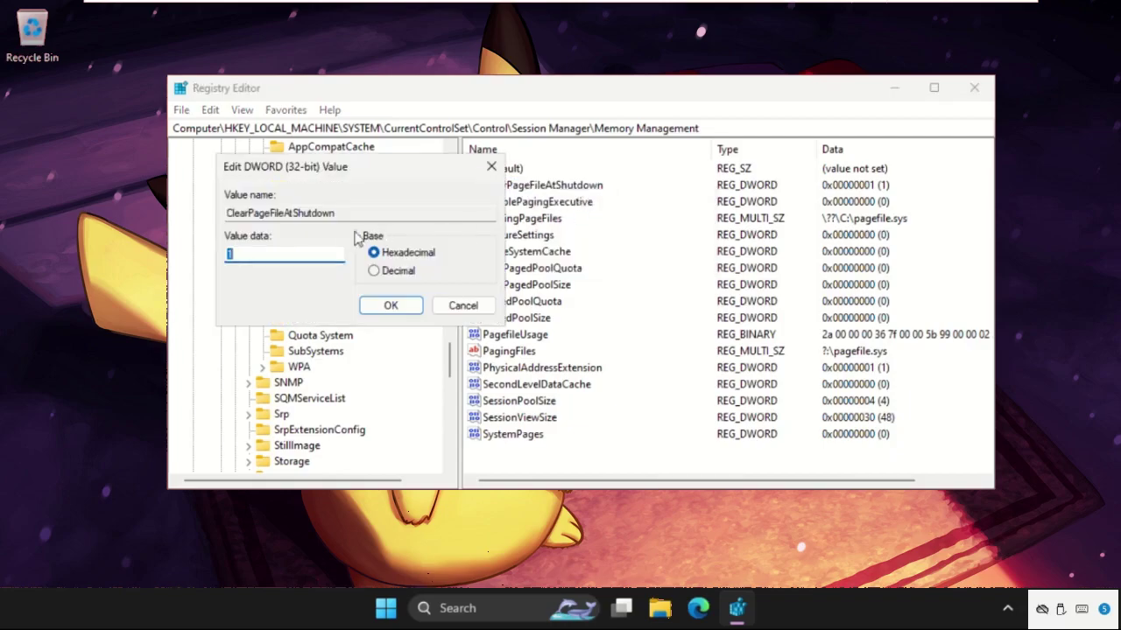
pyautogui.moveTo(250, 256); pyautogui.dragTo(201, 267)
pyautogui.click(383, 311)
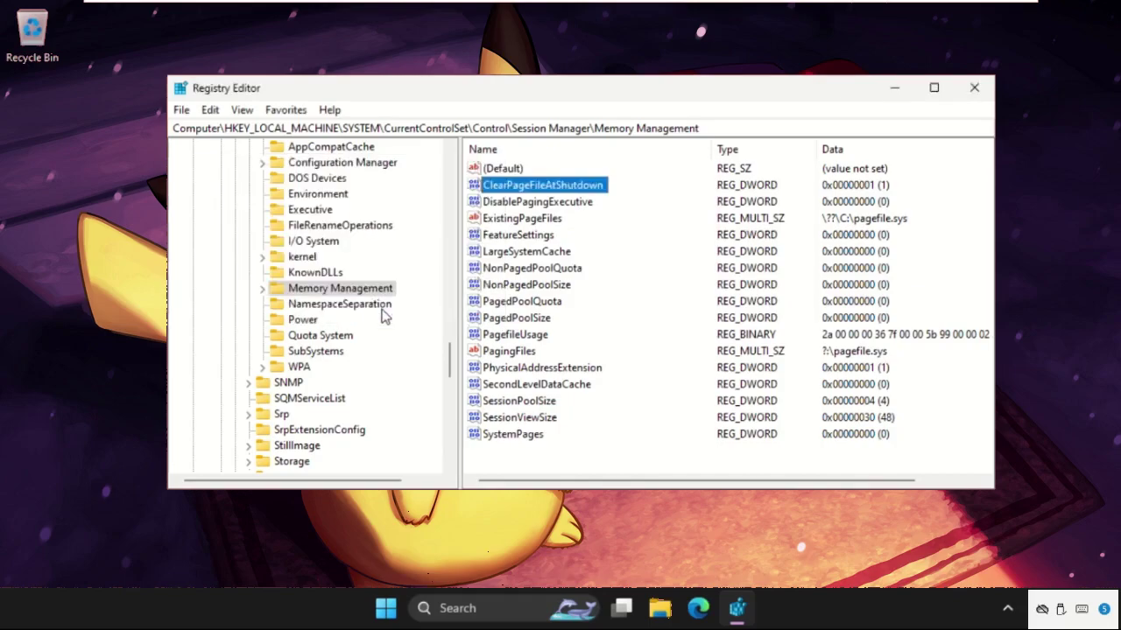
pyautogui.click(973, 88)
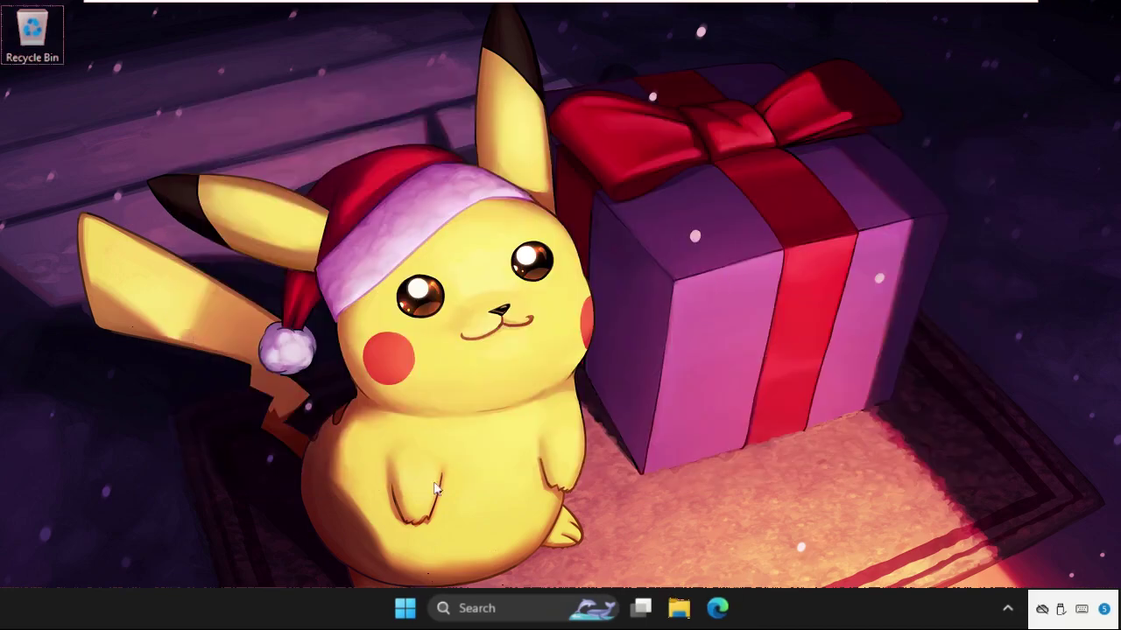
# Launch System Configuration by running msconfig from the Run dialog
pyautogui.press('super+r')
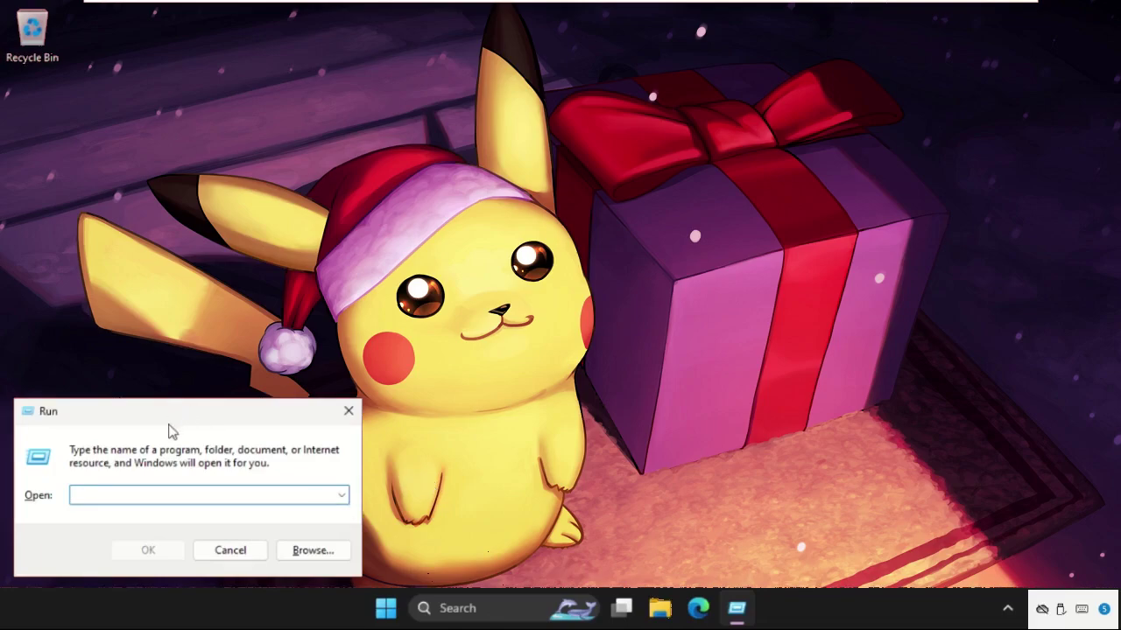
pyautogui.moveTo(169, 415); pyautogui.dragTo(510, 215)
pyautogui.write('msconfig')
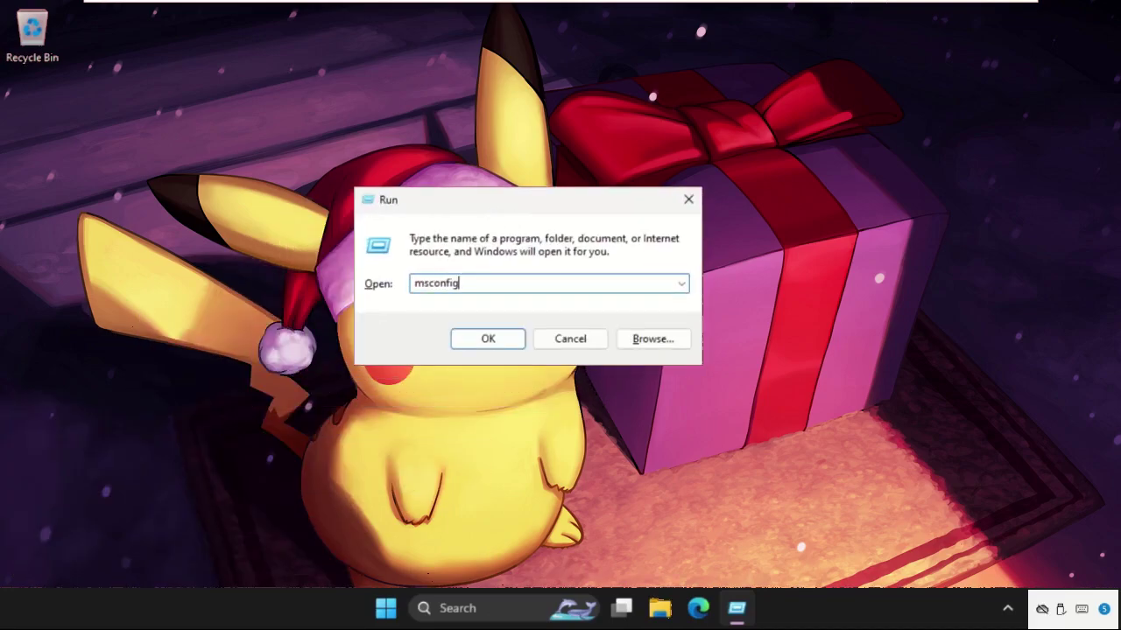
pyautogui.press('Return')
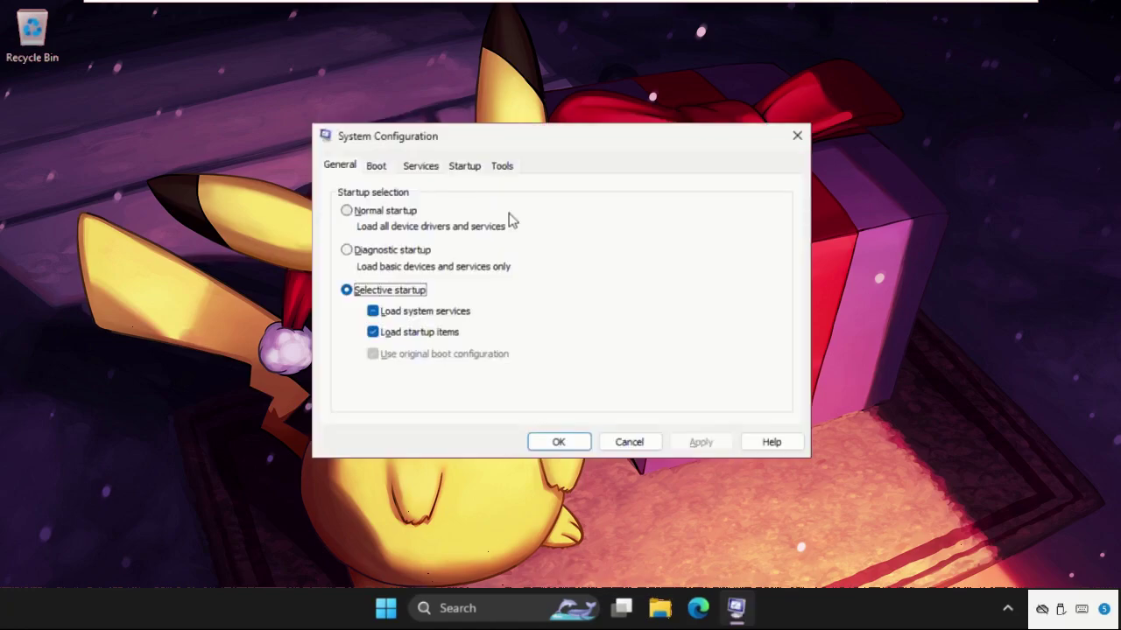
# Hide all Microsoft services in the System Configuration services list and disable all the remaining Google services
pyautogui.click(421, 166)
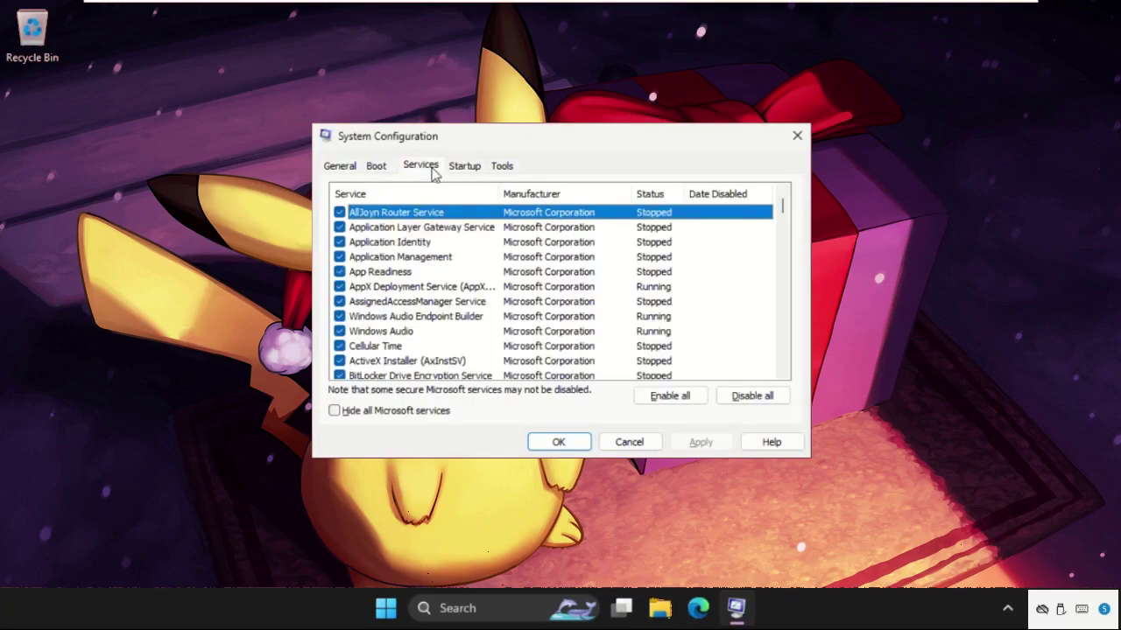
pyautogui.click(337, 415)
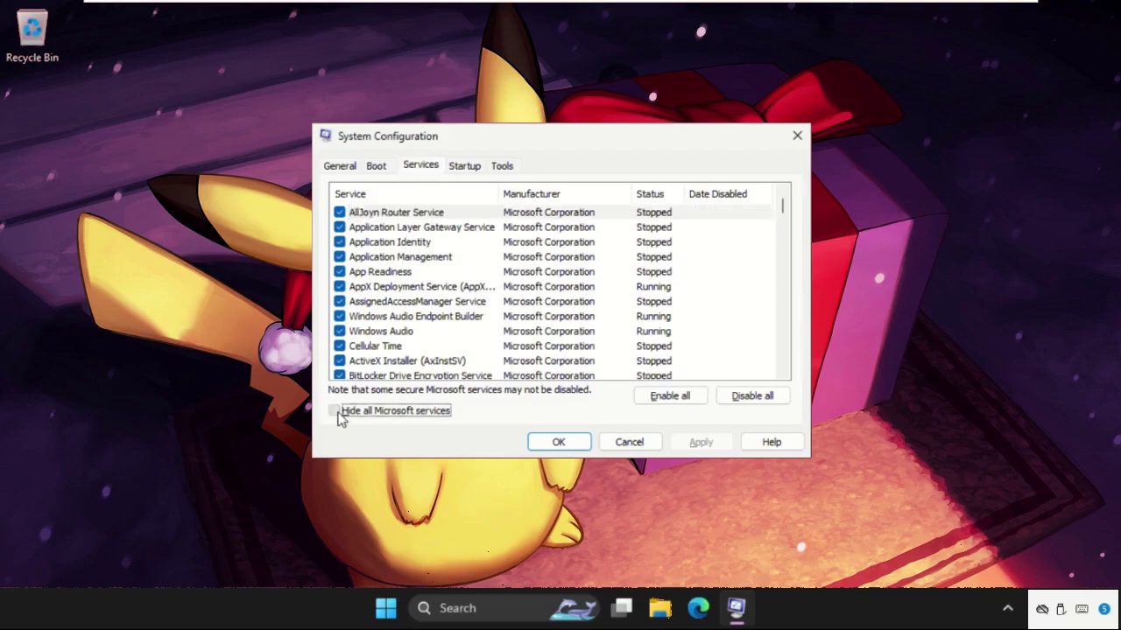
pyautogui.click(338, 241)
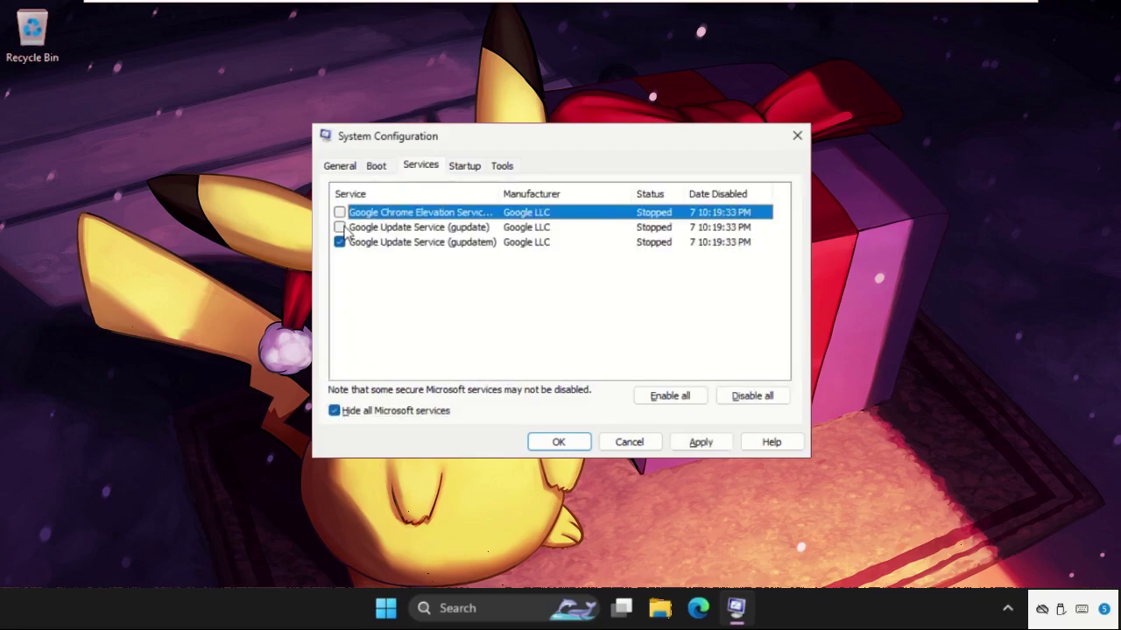
pyautogui.click(339, 226)
pyautogui.click(339, 212)
pyautogui.click(757, 398)
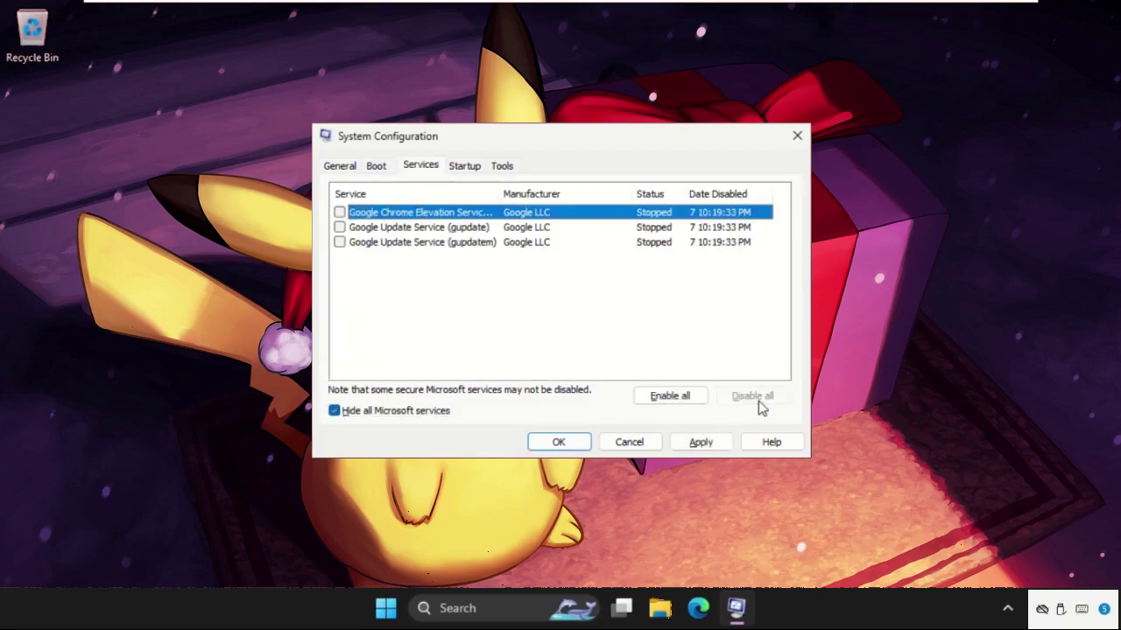
# Apply the service changes, close System Configuration and restart the computer
pyautogui.click(691, 446)
pyautogui.click(569, 445)
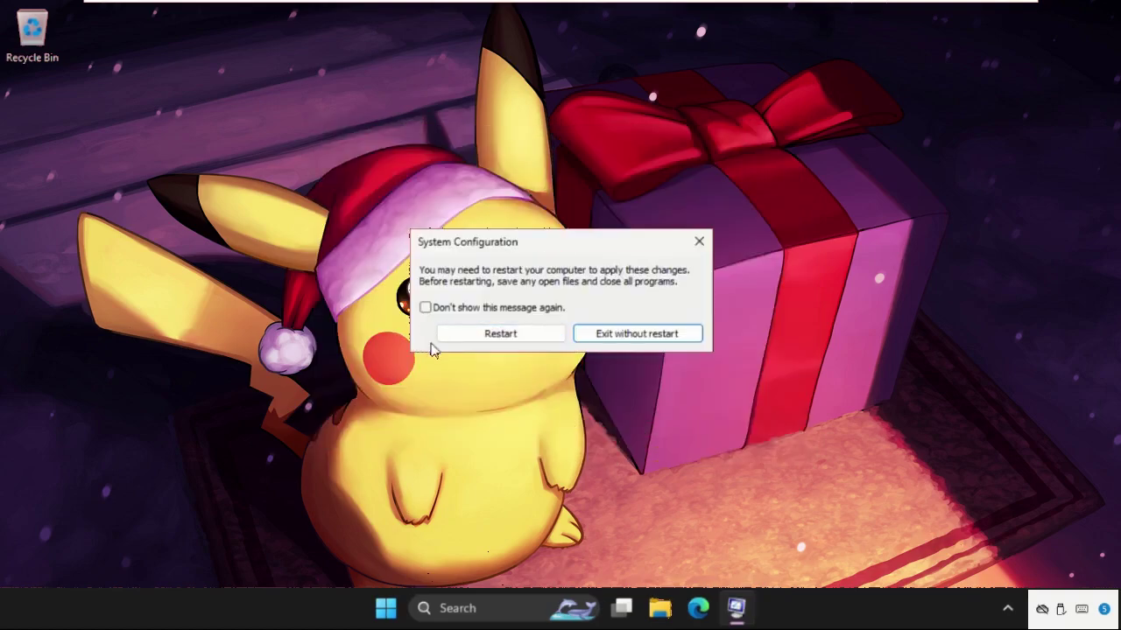
pyautogui.click(502, 335)
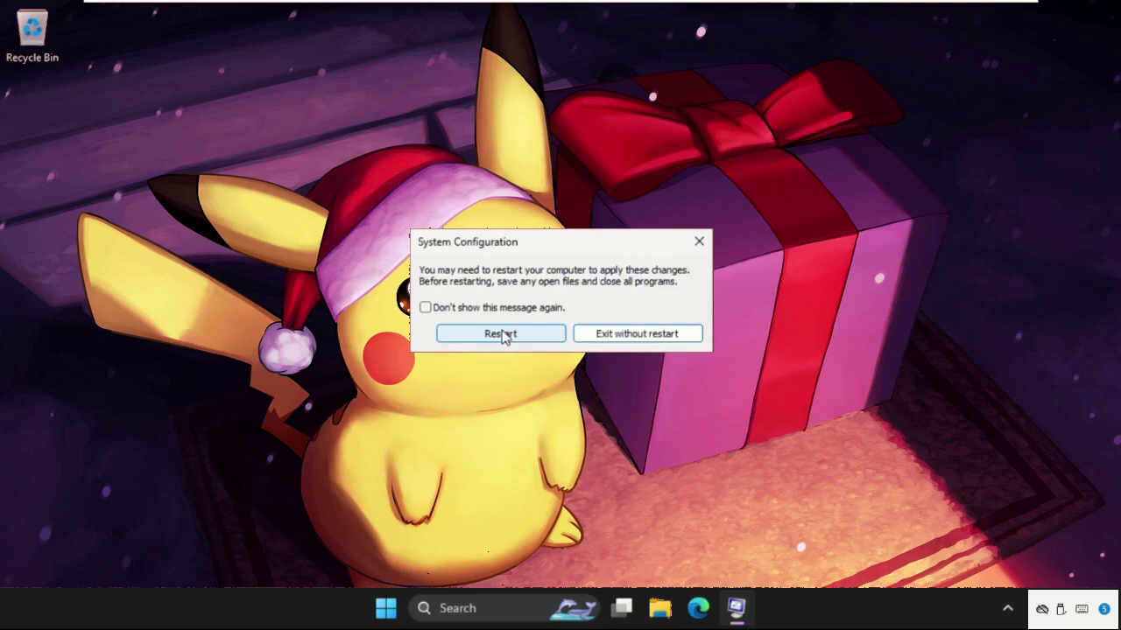